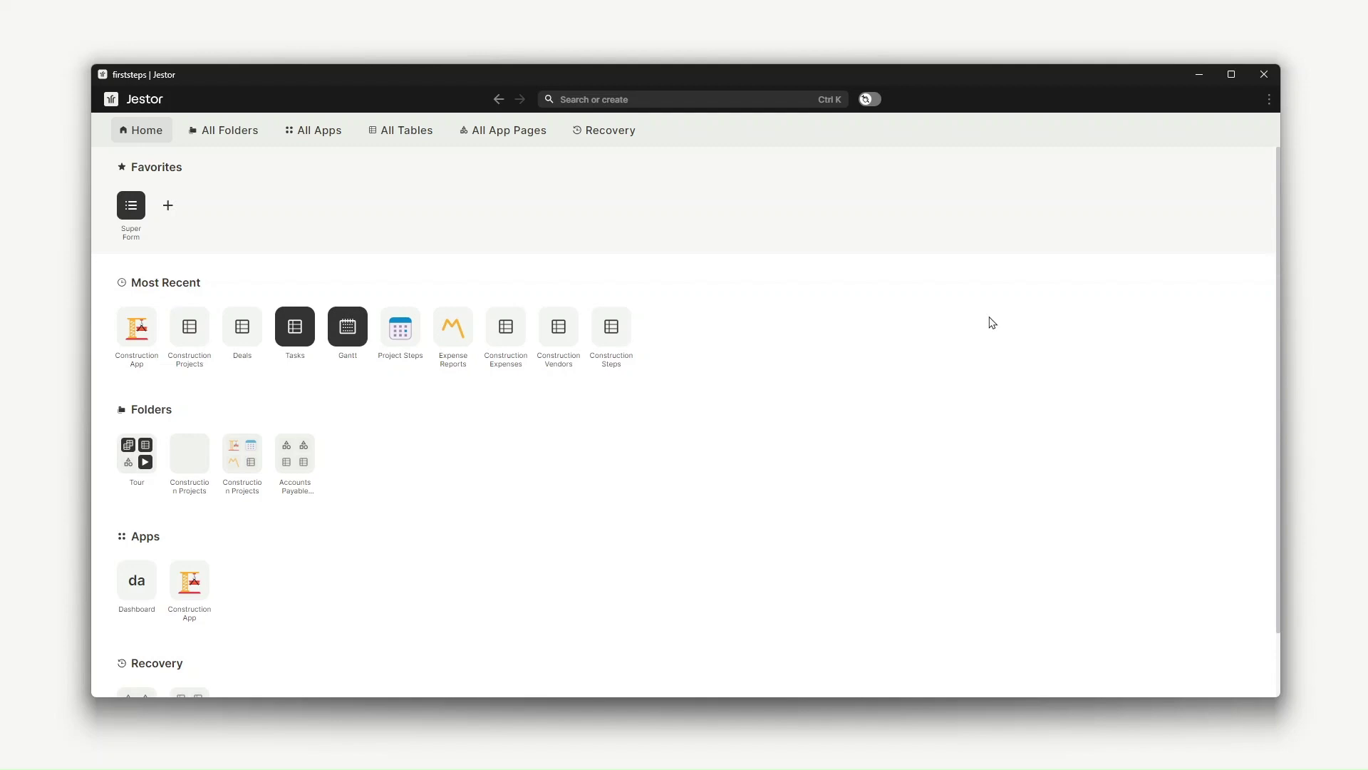
# Create a new app with a sample Super Form using the Create action found through the global search.
pyautogui.click(767, 106)
pyautogui.write('create')
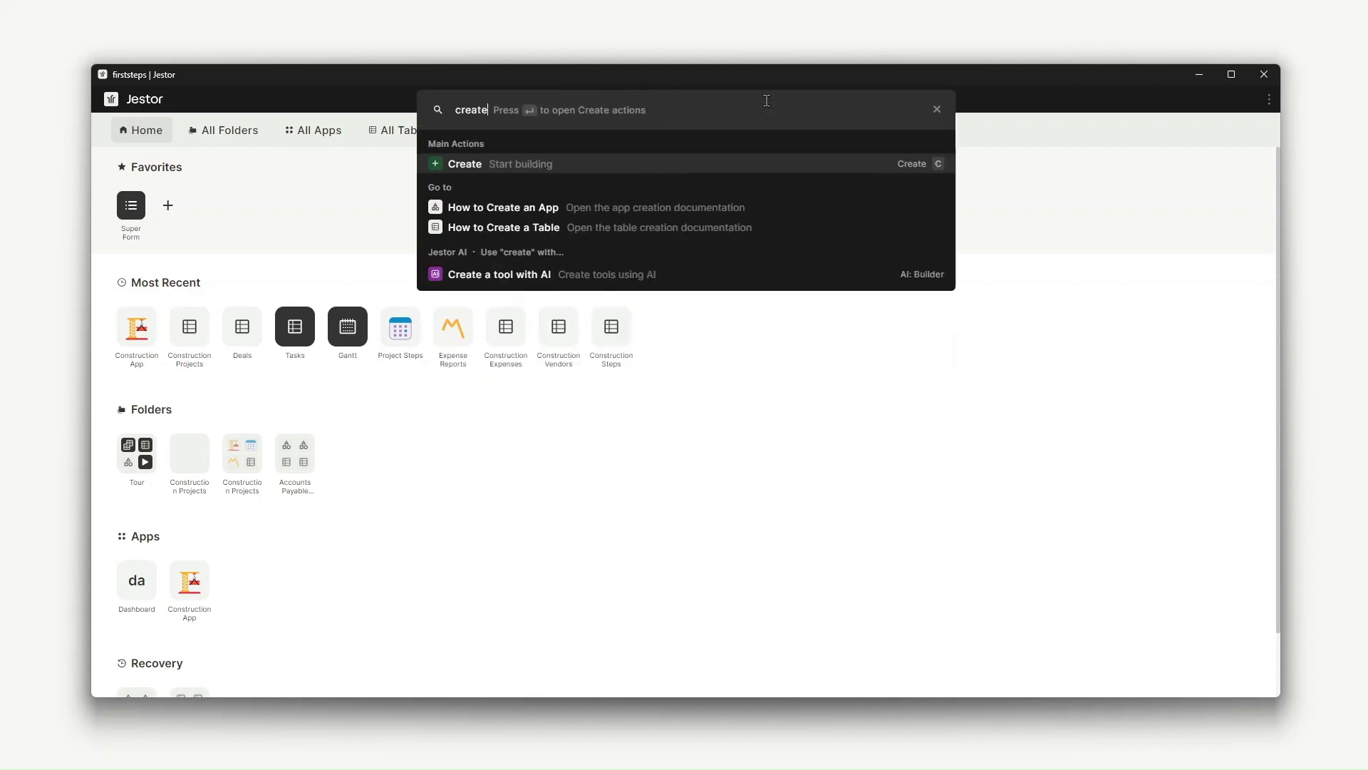
pyautogui.press('Down')
pyautogui.press('Up')
pyautogui.press('Return')
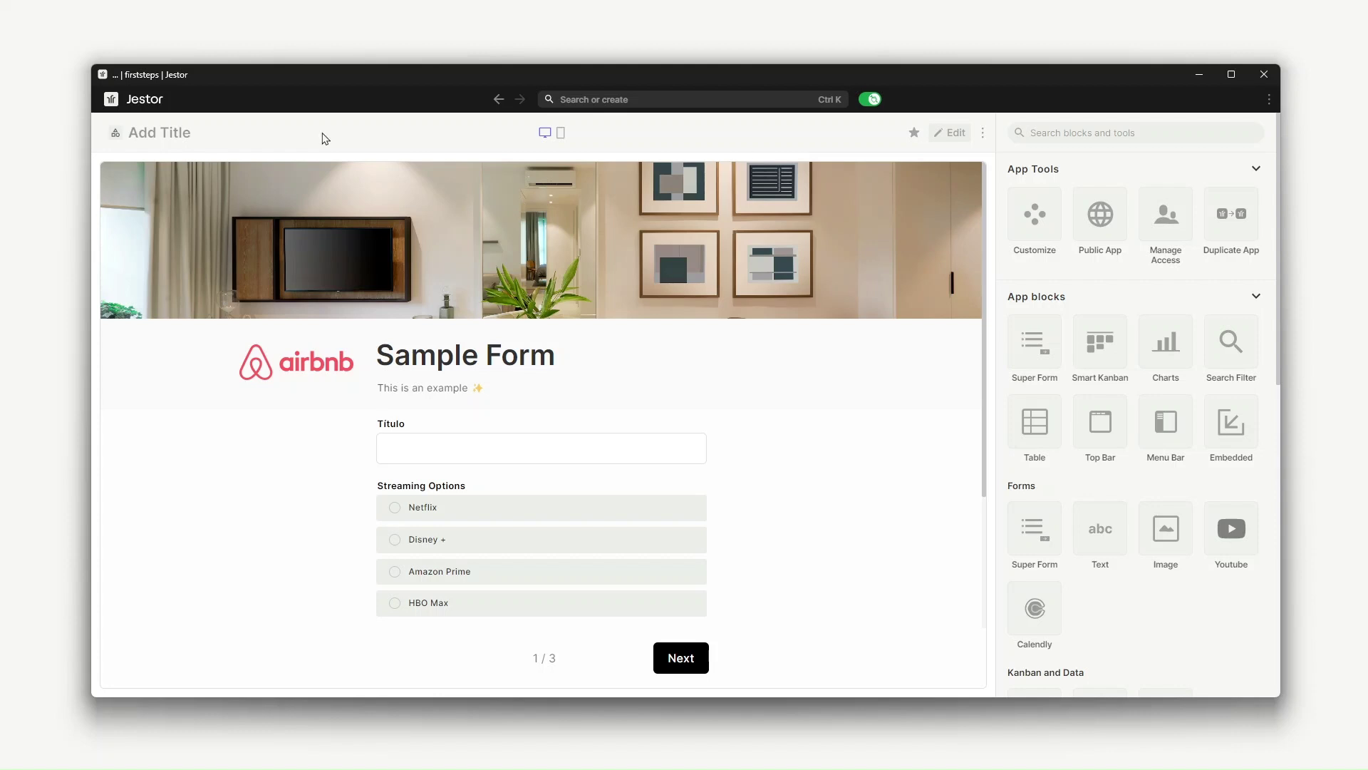
# Title the new app Payments Request.
pyautogui.click(179, 133)
pyautogui.write('Payments Request')
pyautogui.click(329, 147)
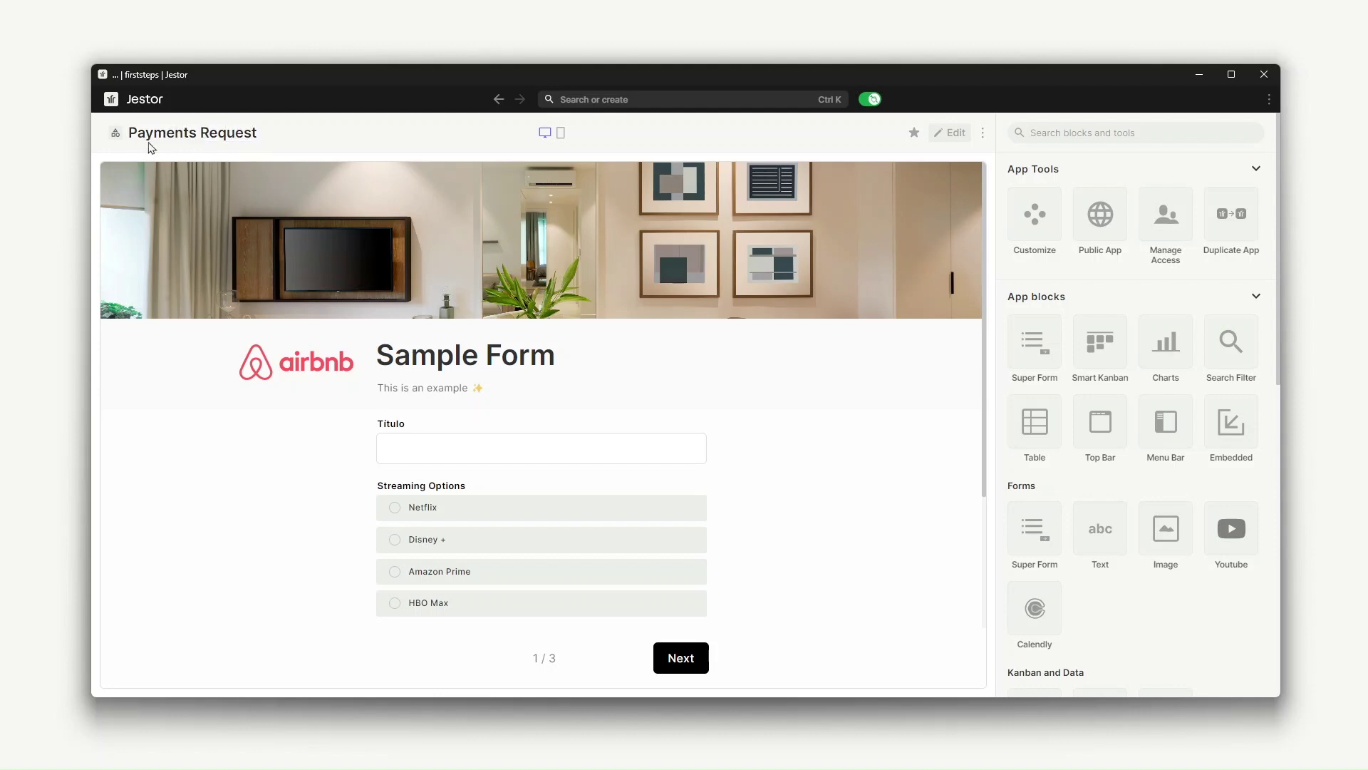
# Set the app's icon to the writing hand emoji, searching for "wri", and save it.
pyautogui.click(115, 133)
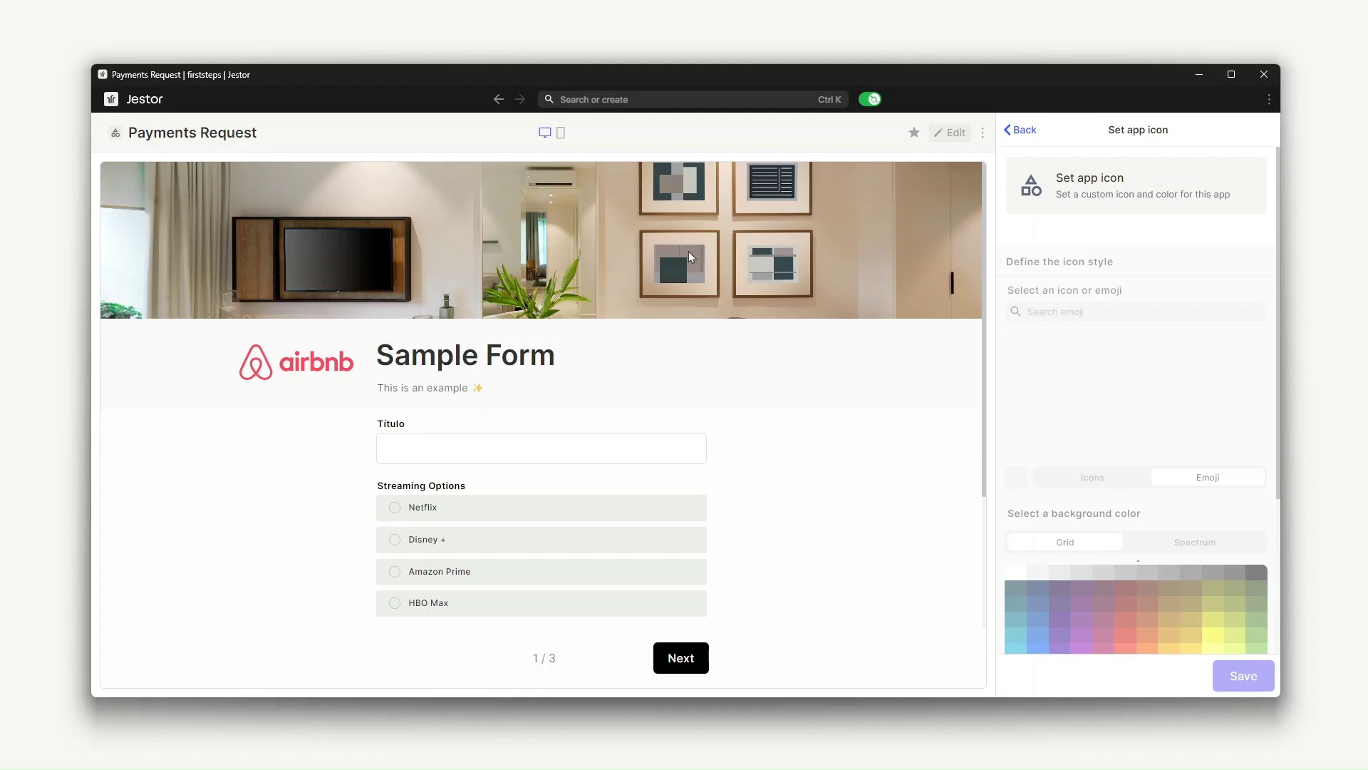
pyautogui.write('wri')
pyautogui.click(1022, 364)
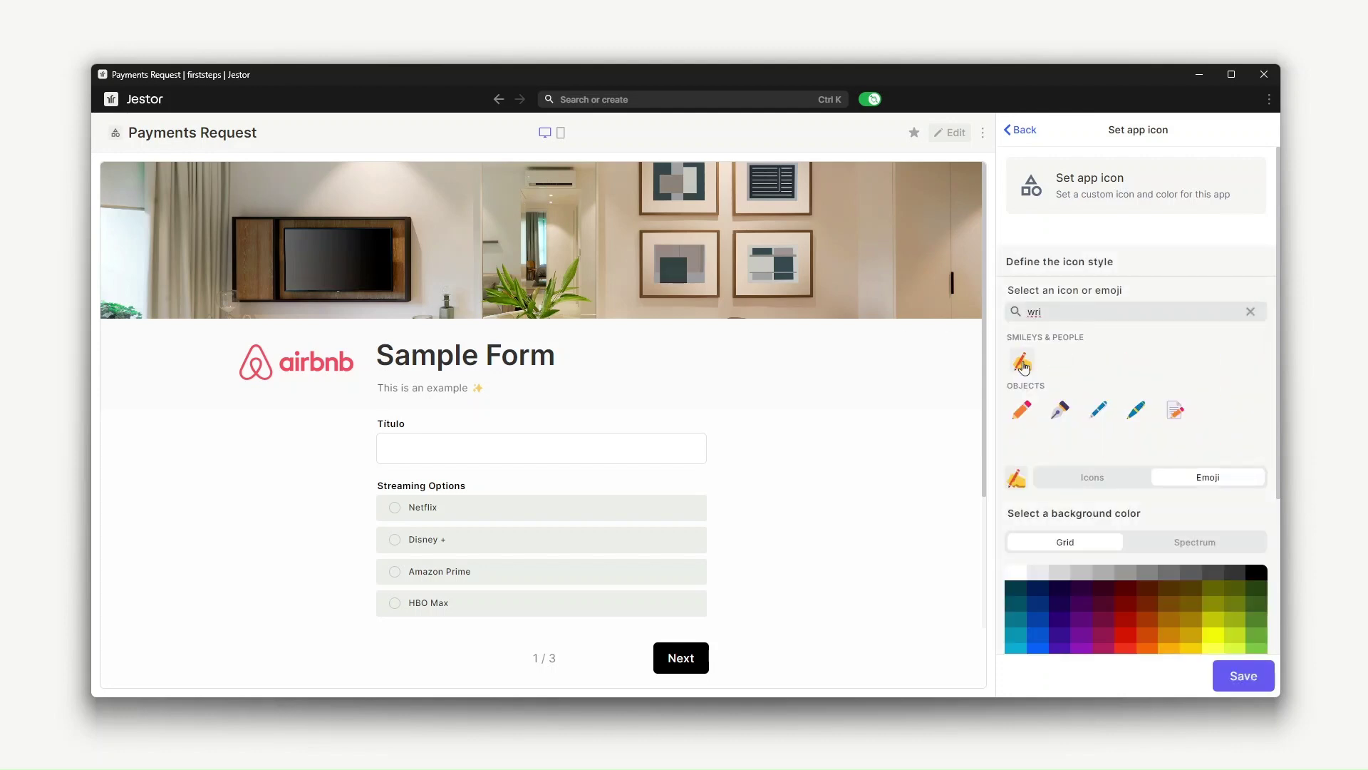
pyautogui.click(1244, 677)
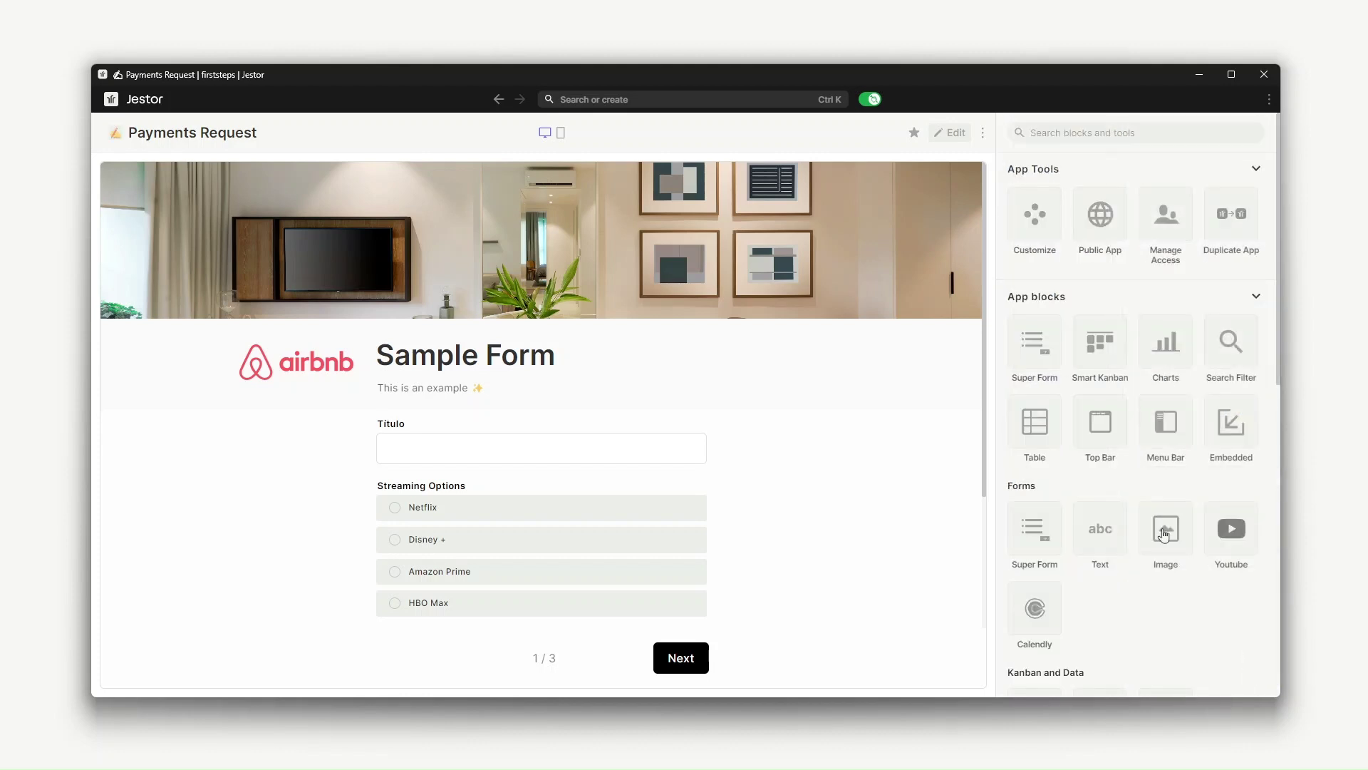
# Open the Super Form block for editing and name the block Payments Request.
pyautogui.click(952, 133)
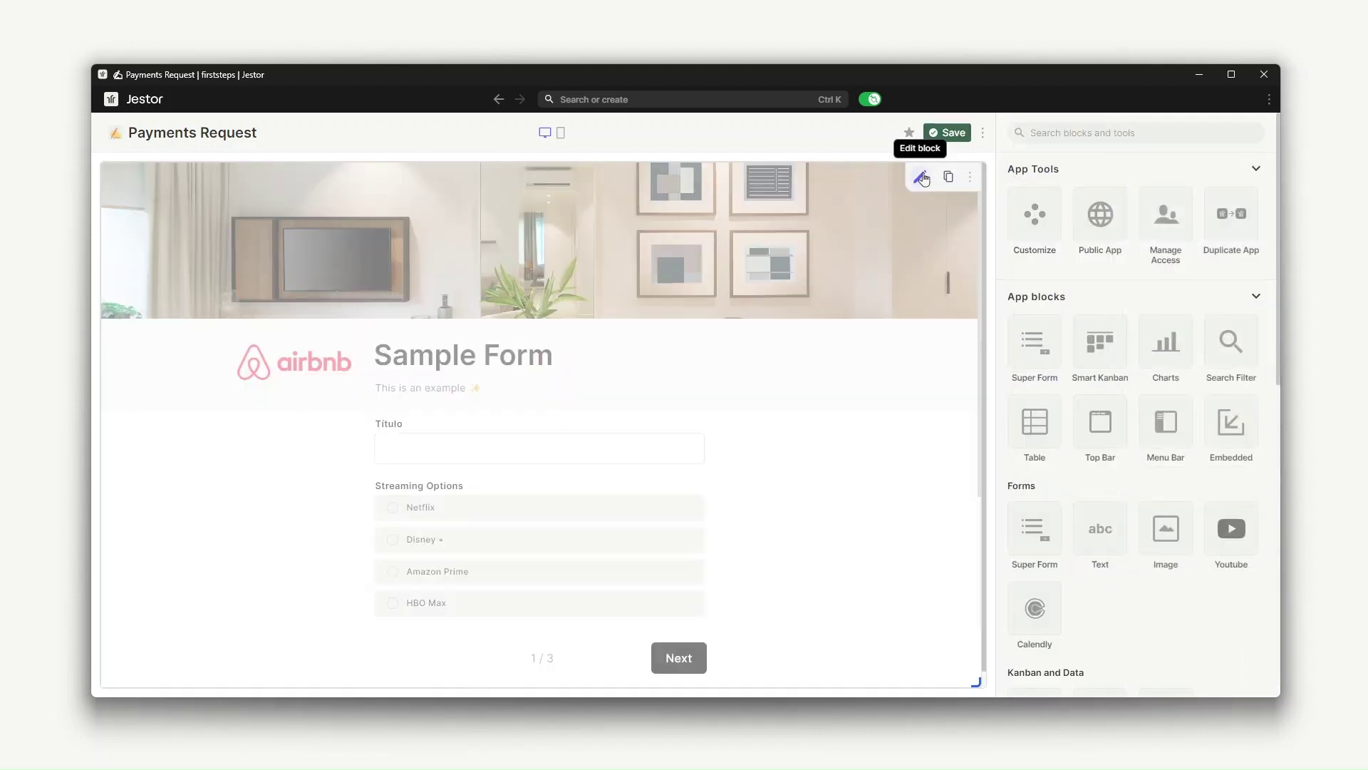
pyautogui.click(919, 176)
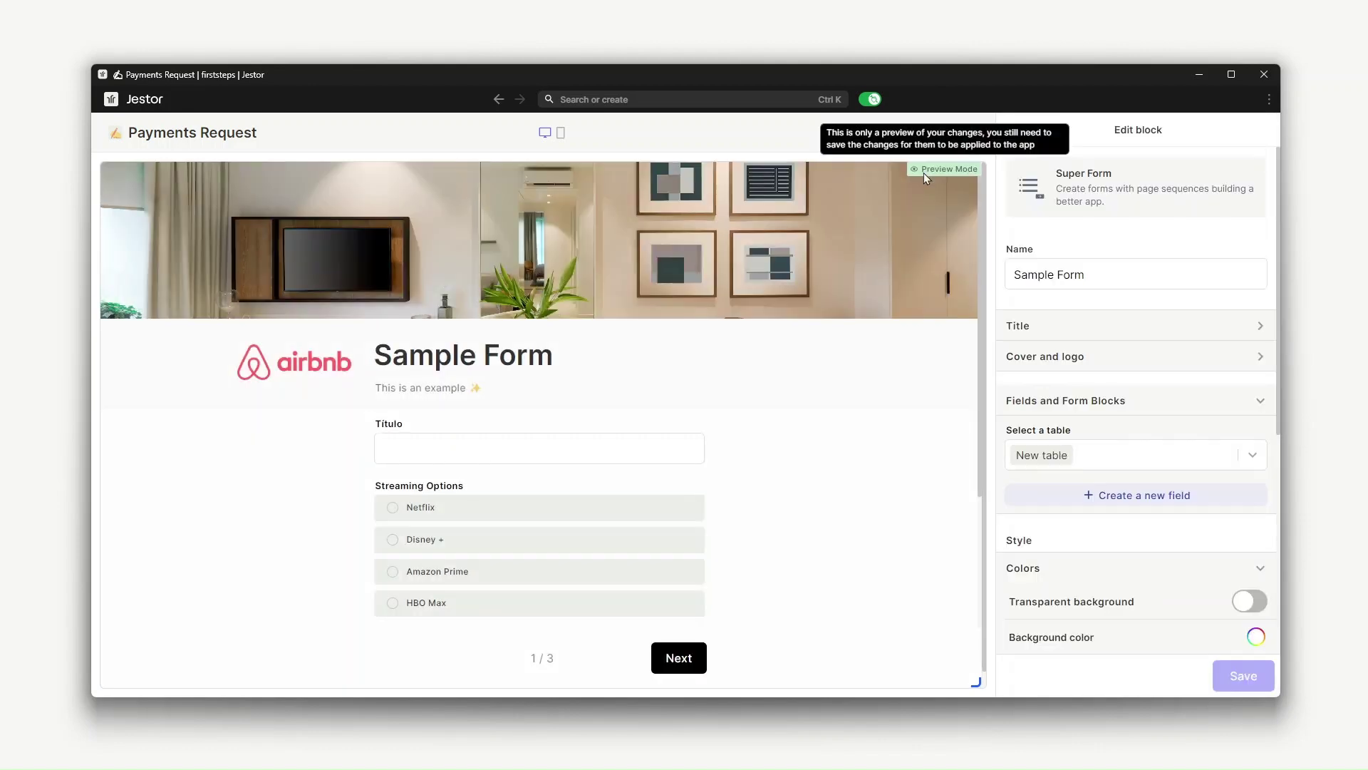
pyautogui.tripleClick(1090, 275)
pyautogui.write('Payments Request')
pyautogui.click(1127, 333)
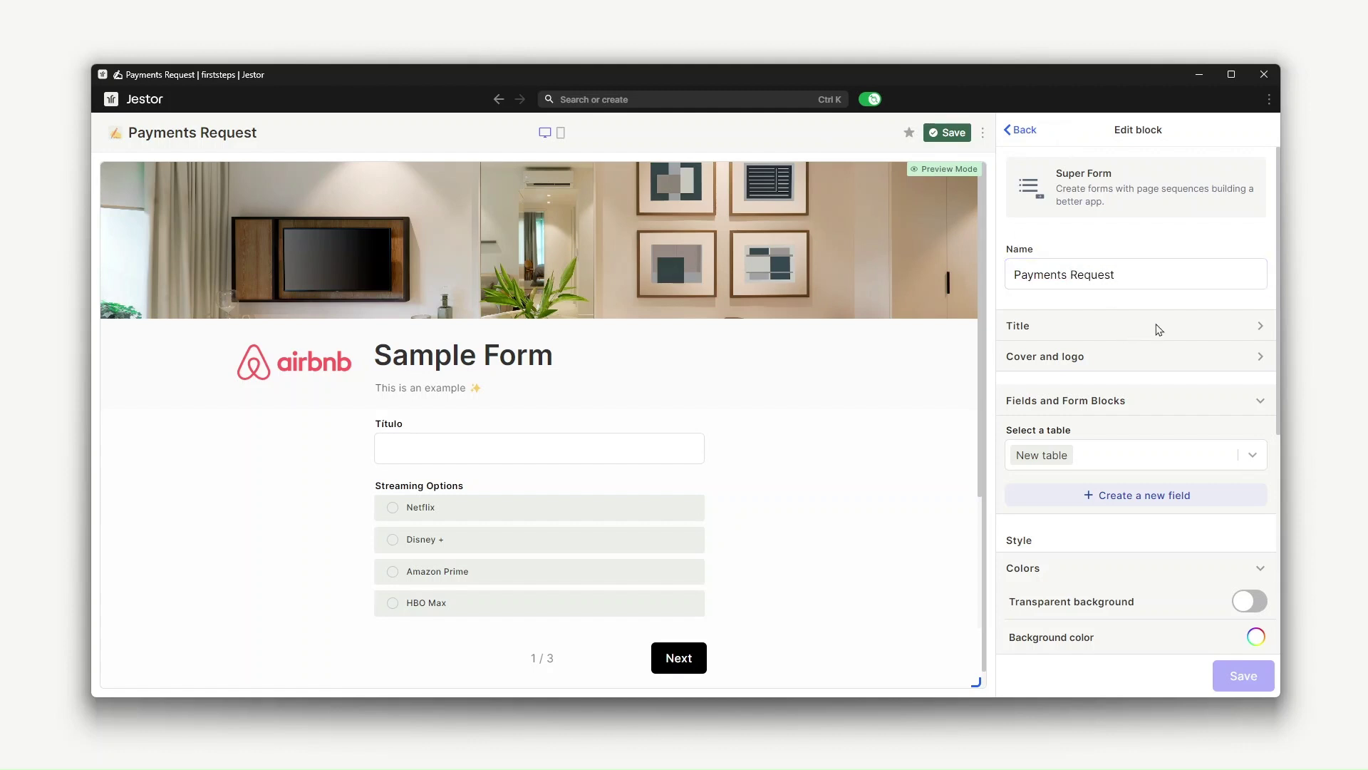
# Replace the form's custom title with "Submit new request".
pyautogui.click(1251, 328)
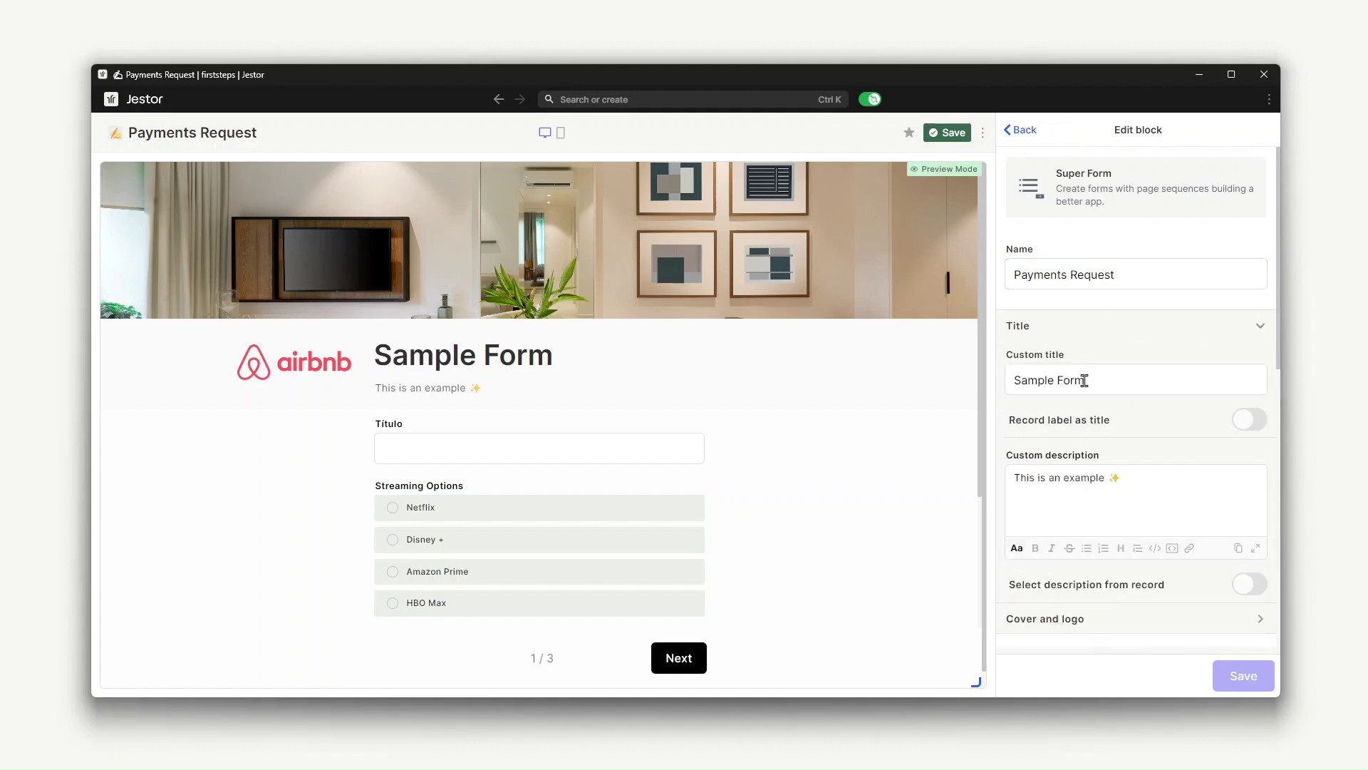
pyautogui.tripleClick(1084, 379)
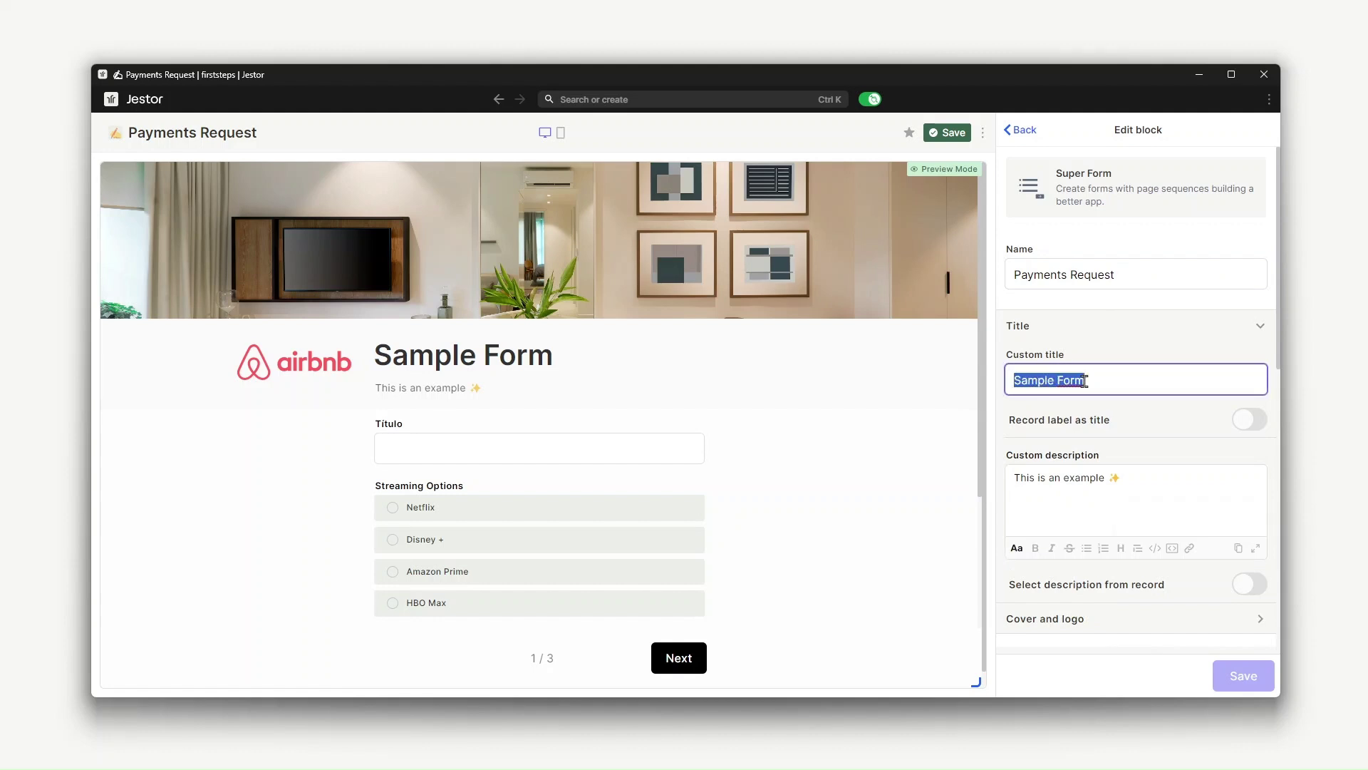
pyautogui.write('Su')
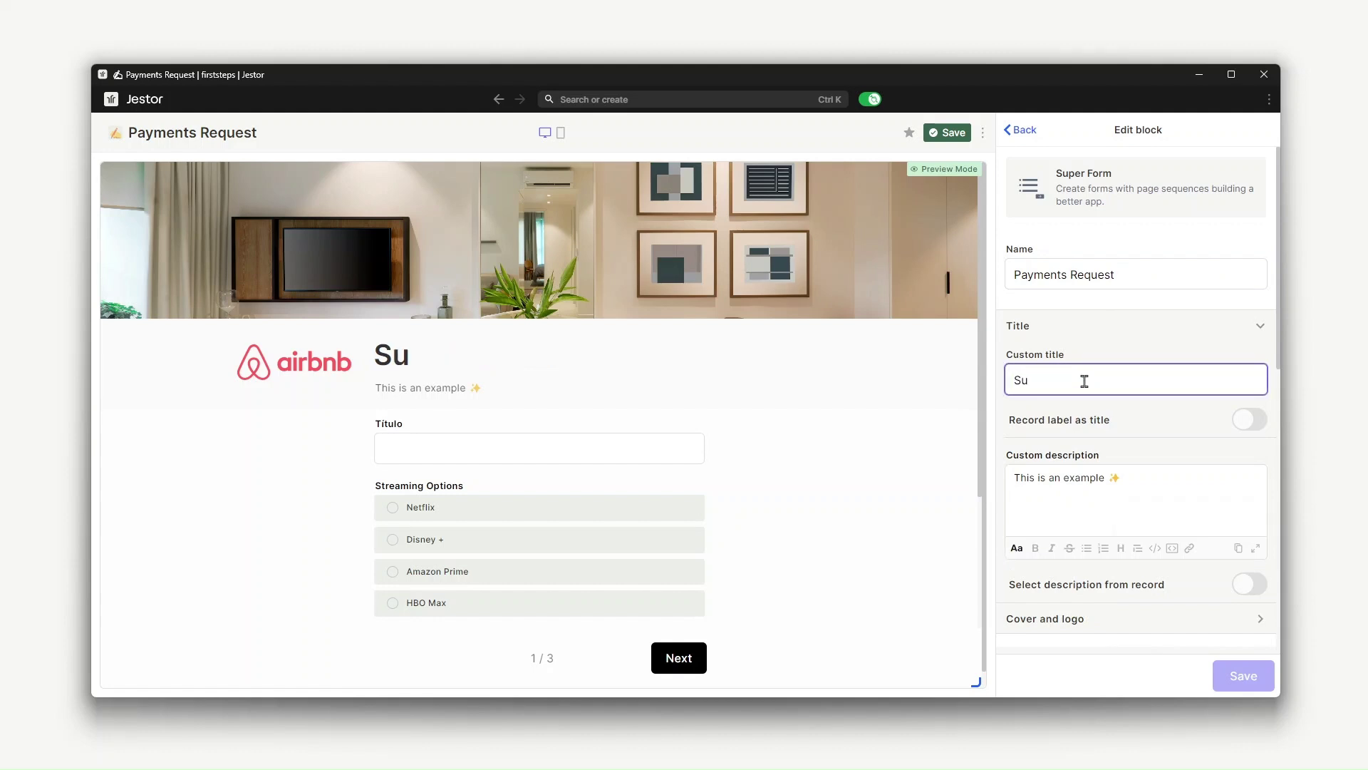
pyautogui.write('bmit new request')
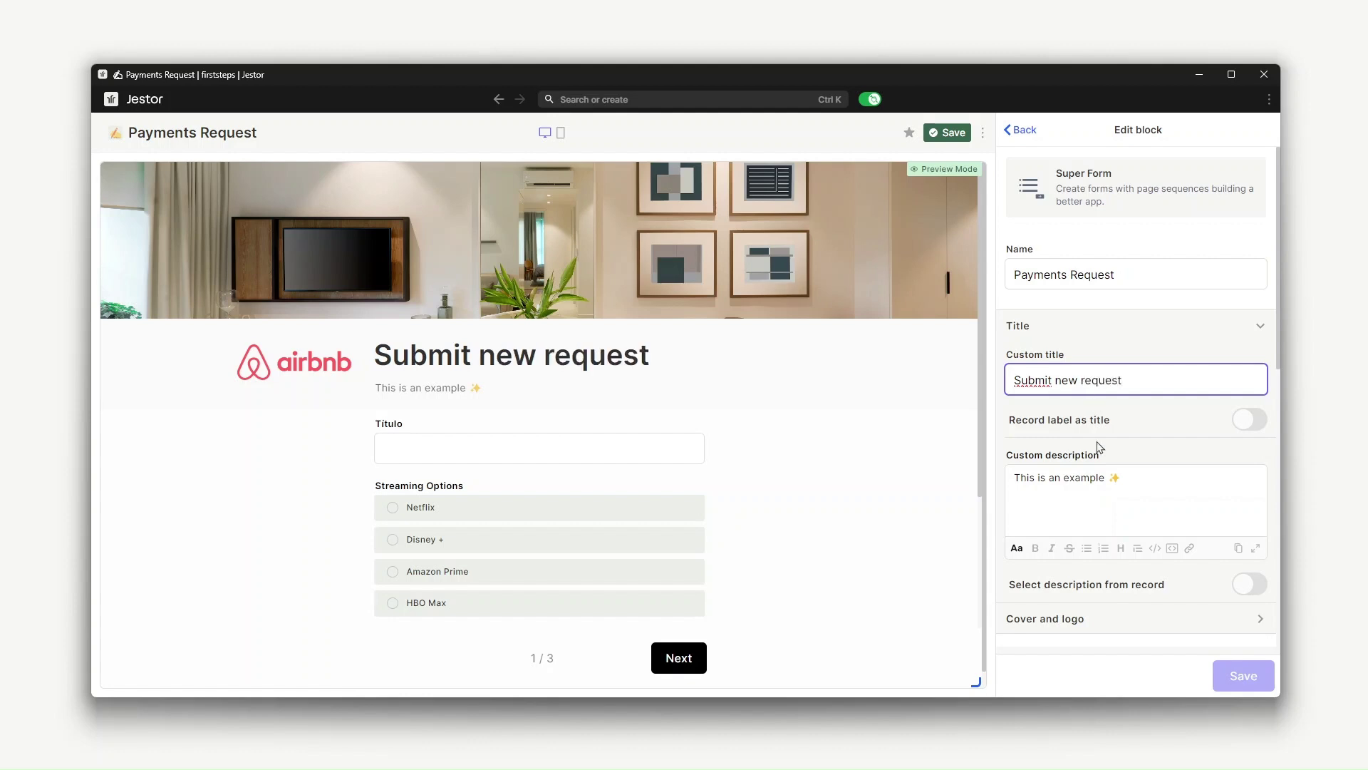
# Replace the form's custom description with "Use this form to submit a new request." and collapse the title settings.
pyautogui.click(1094, 478)
pyautogui.tripleClick(1094, 478)
pyautogui.write('Use this form')
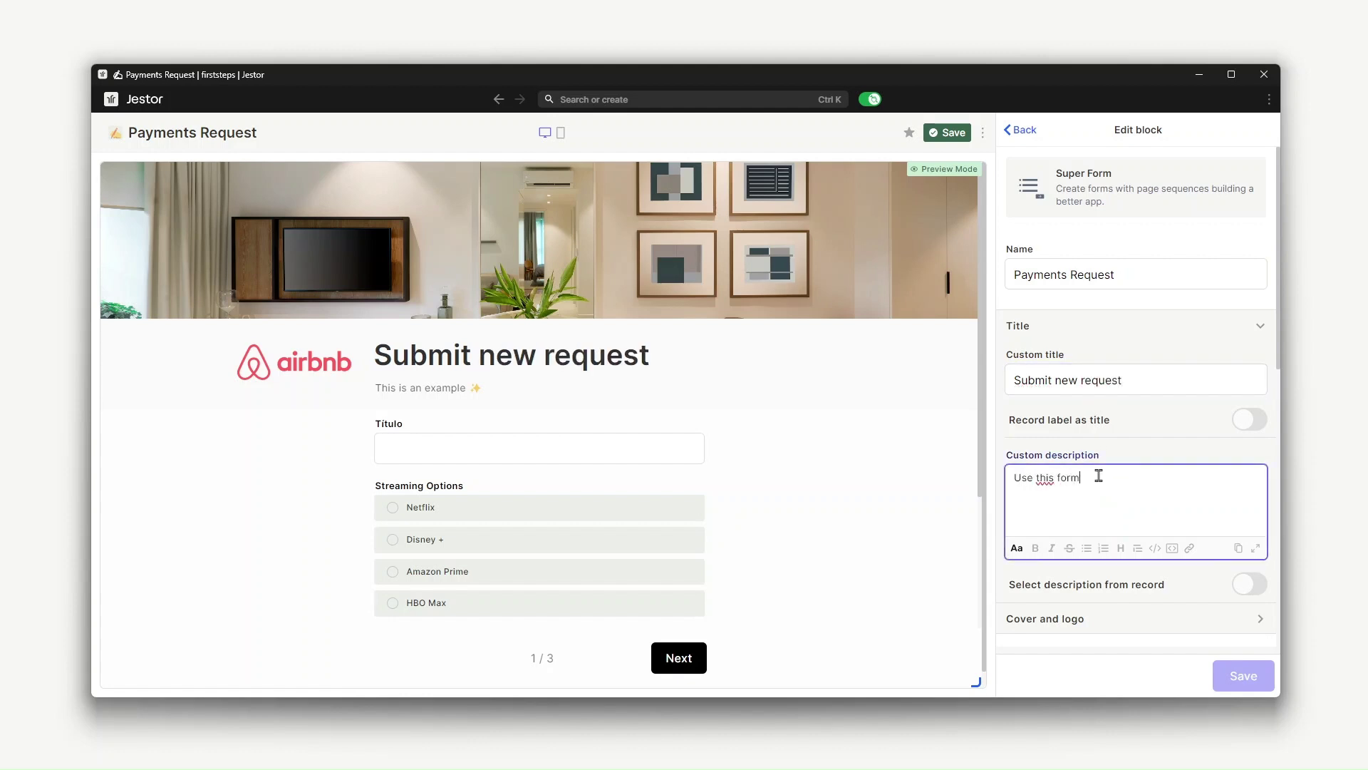
pyautogui.write(' to submit a')
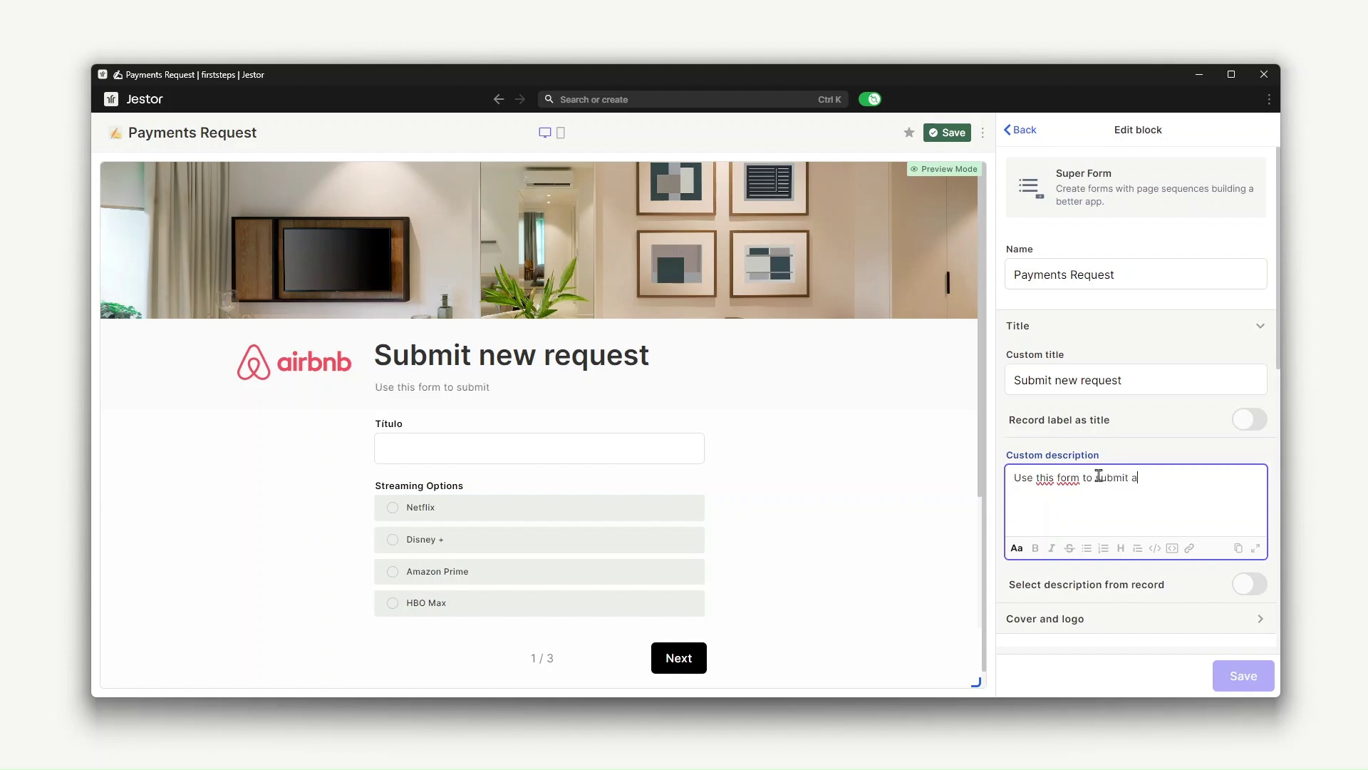
pyautogui.write(' new request.')
pyautogui.scroll(-1, 1123, 540)
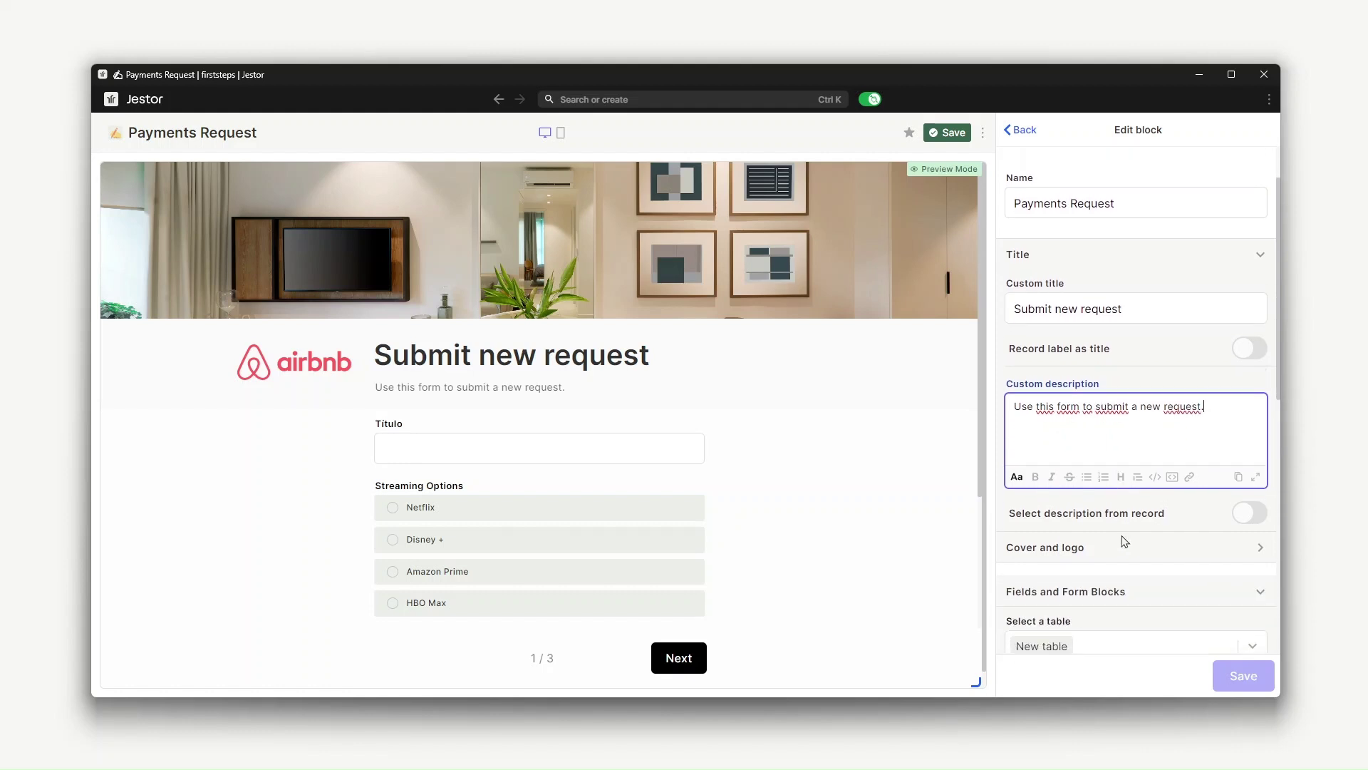
pyautogui.click(1213, 377)
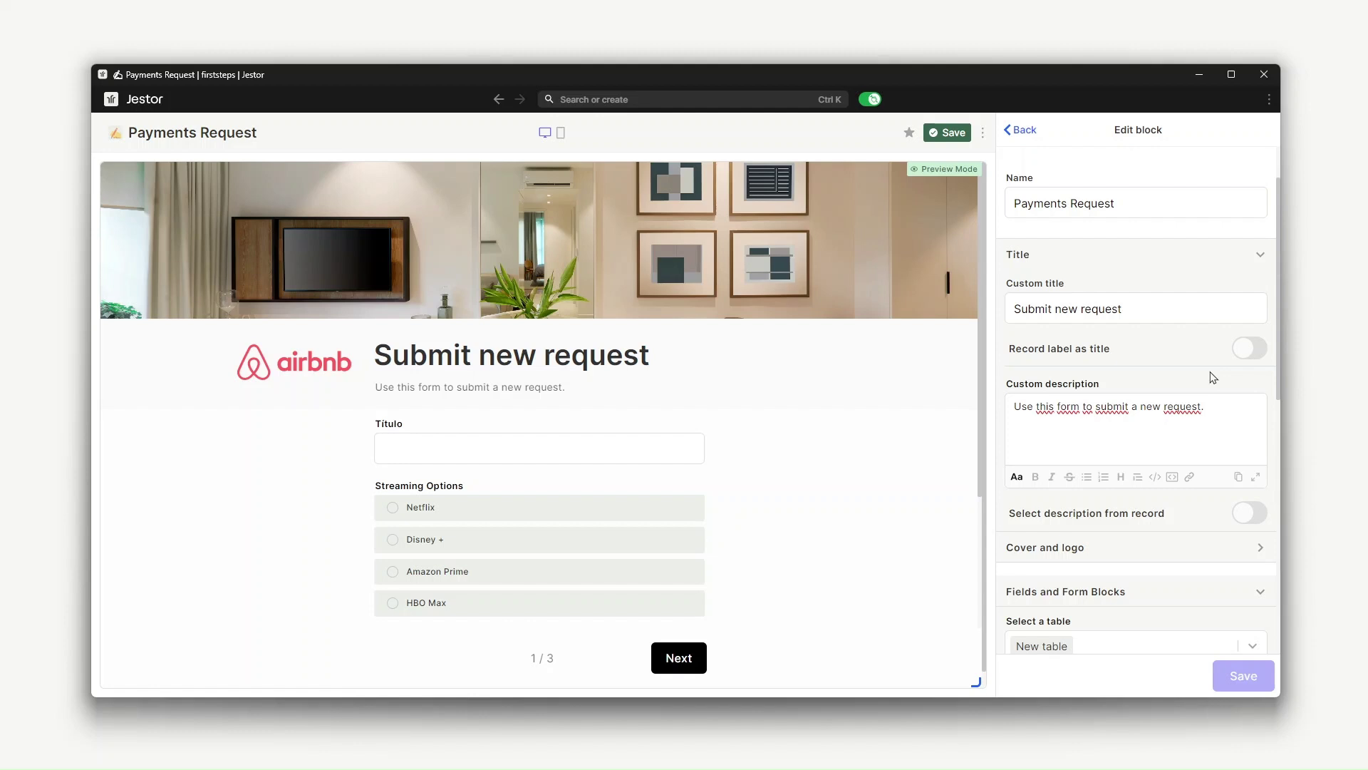
pyautogui.click(1261, 260)
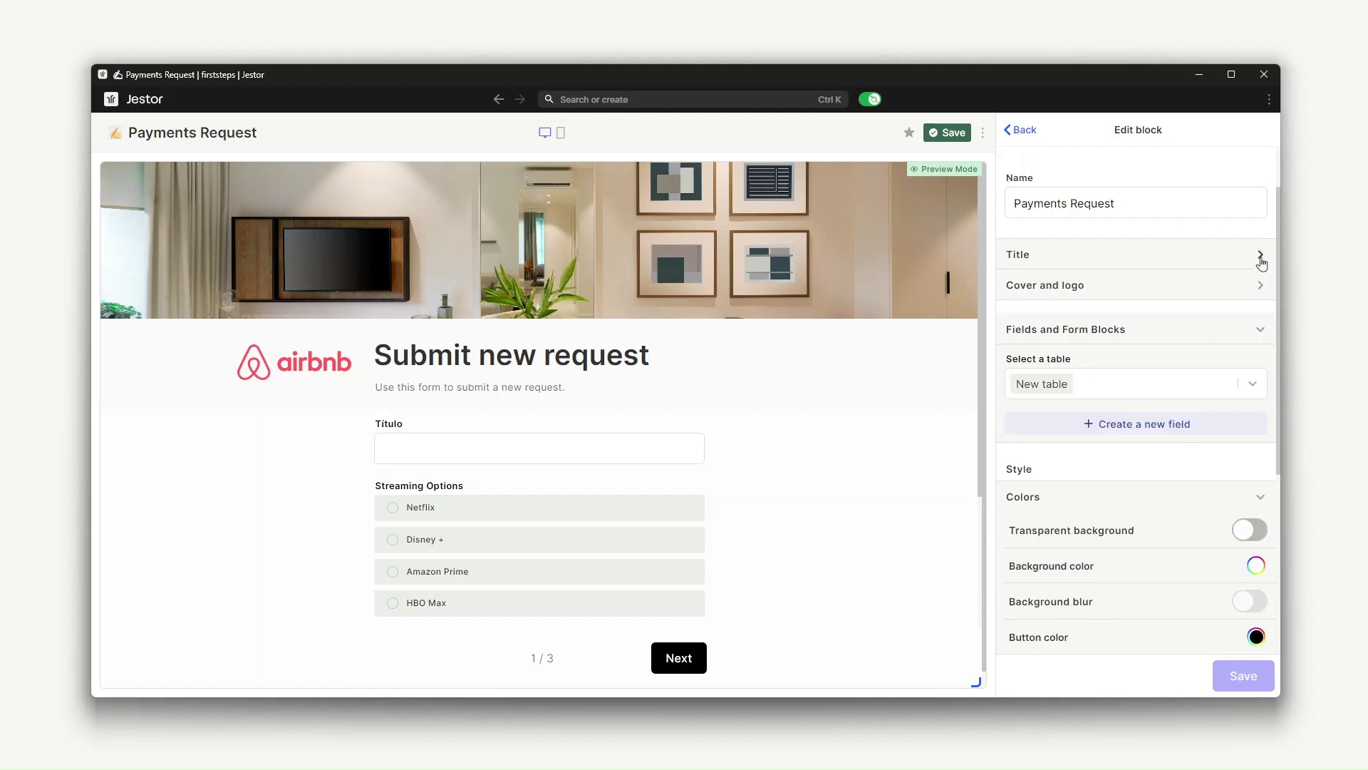
# Remove the Airbnb logo and the cover image from the form.
pyautogui.click(1260, 287)
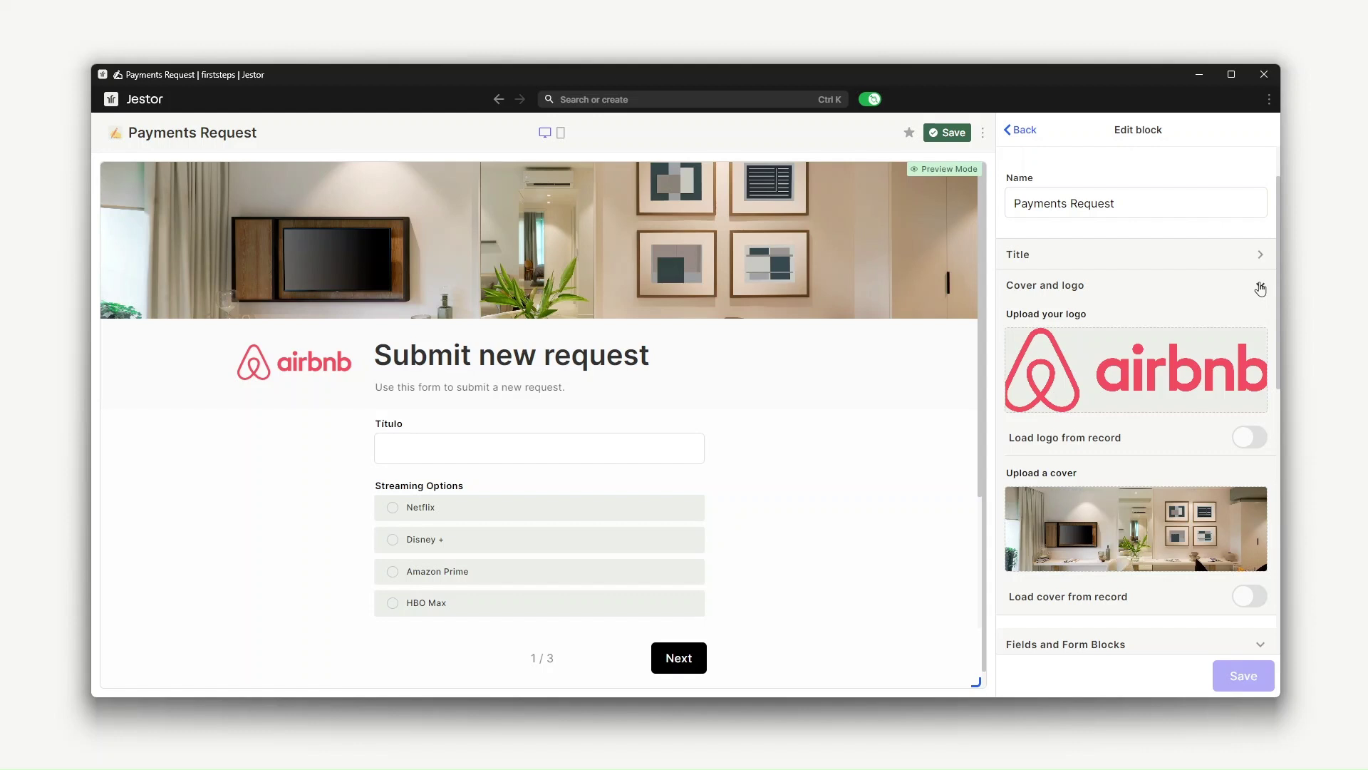
pyautogui.click(1218, 350)
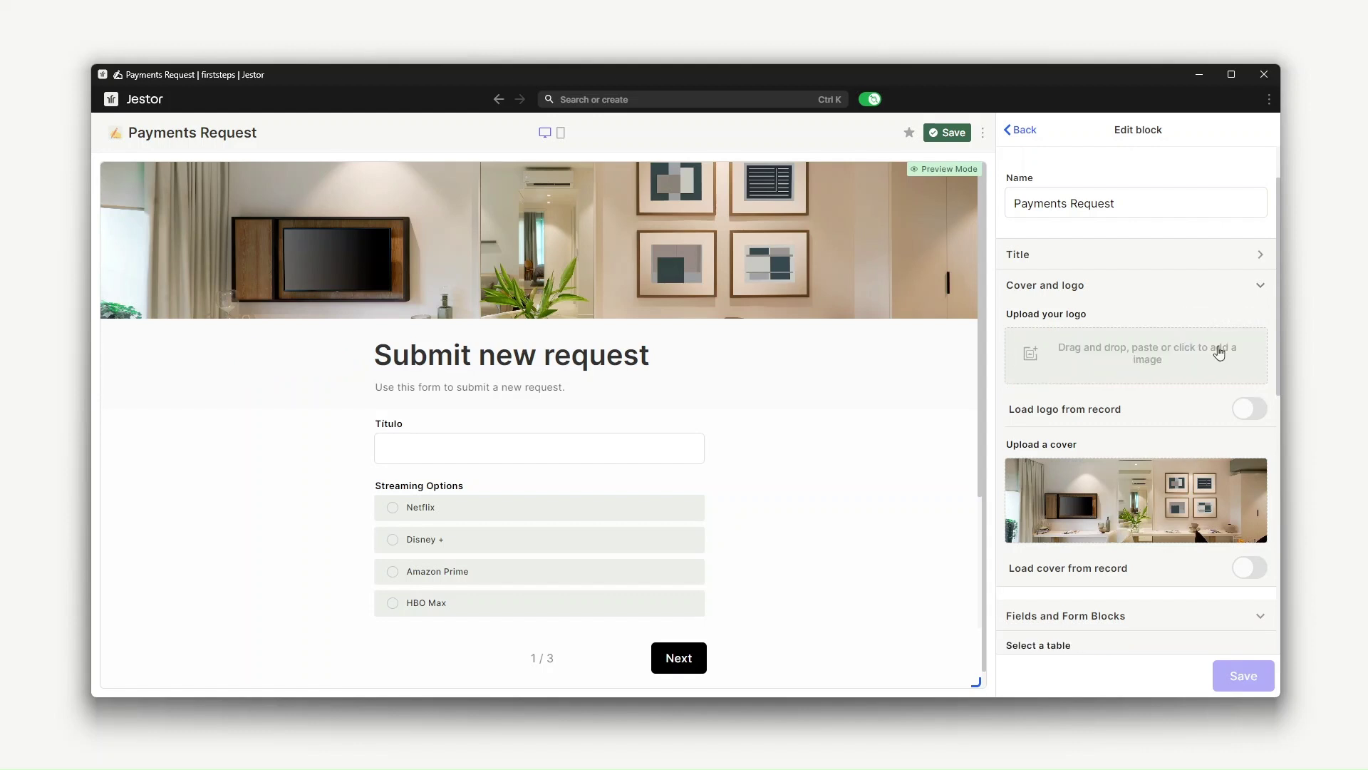
pyautogui.click(1220, 465)
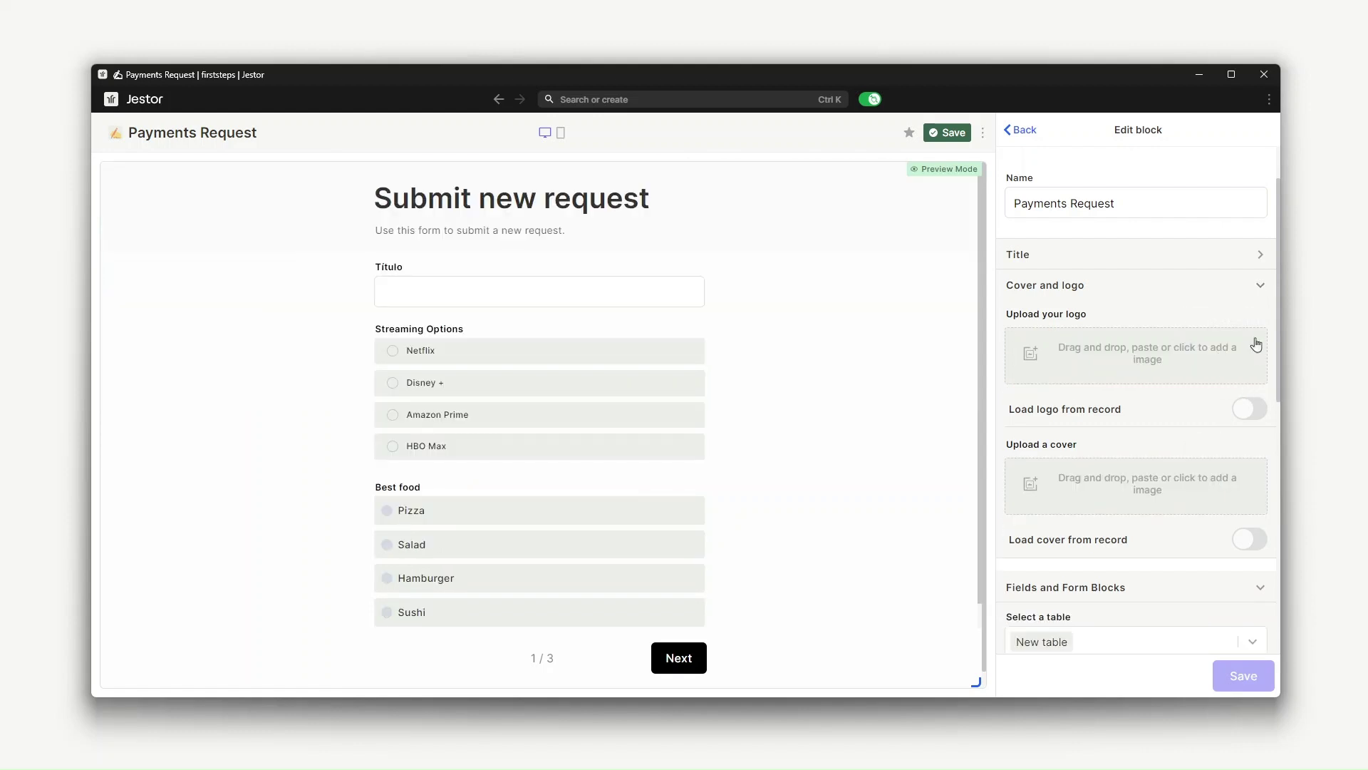
pyautogui.click(1261, 287)
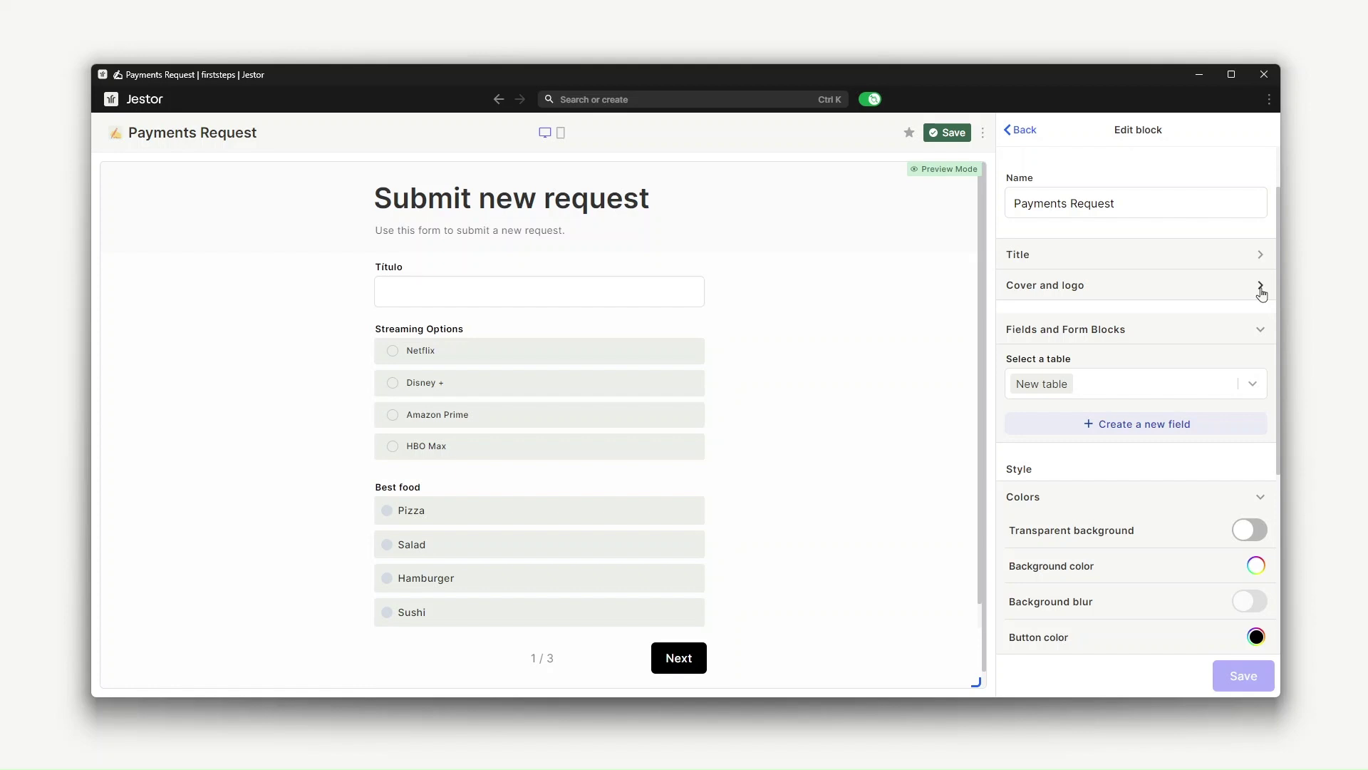
# Keep New table as the form's table and create a Date field named Due Date with the mm/dd/yyyy format.
pyautogui.click(1232, 383)
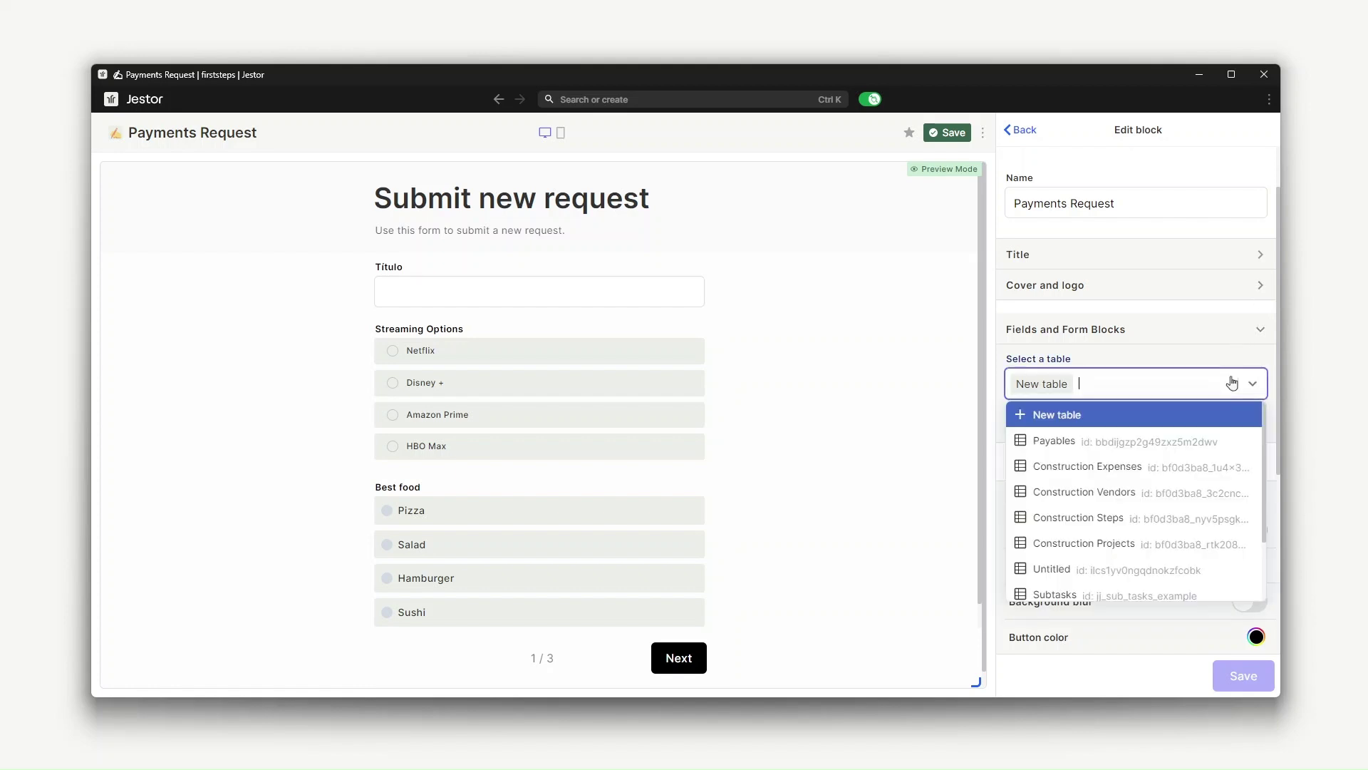
pyautogui.click(1203, 338)
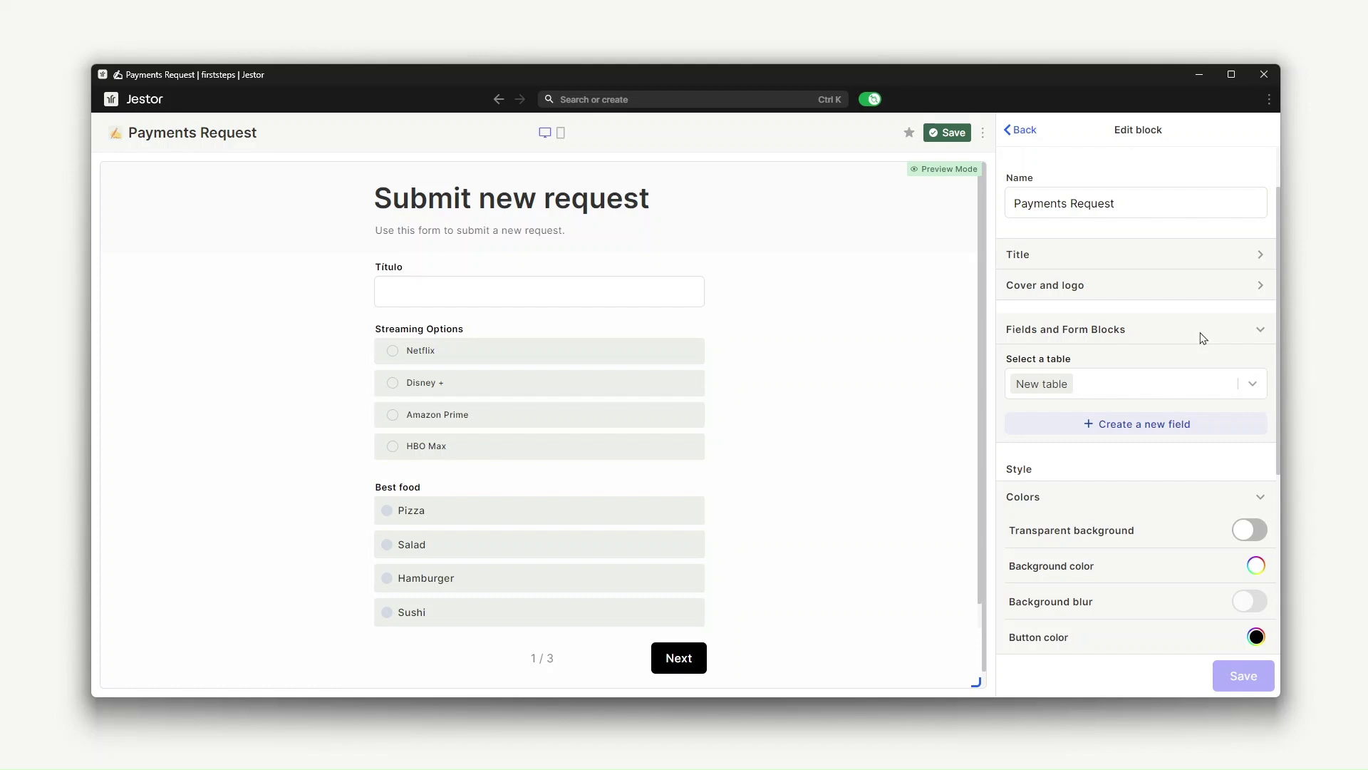
pyautogui.click(1164, 433)
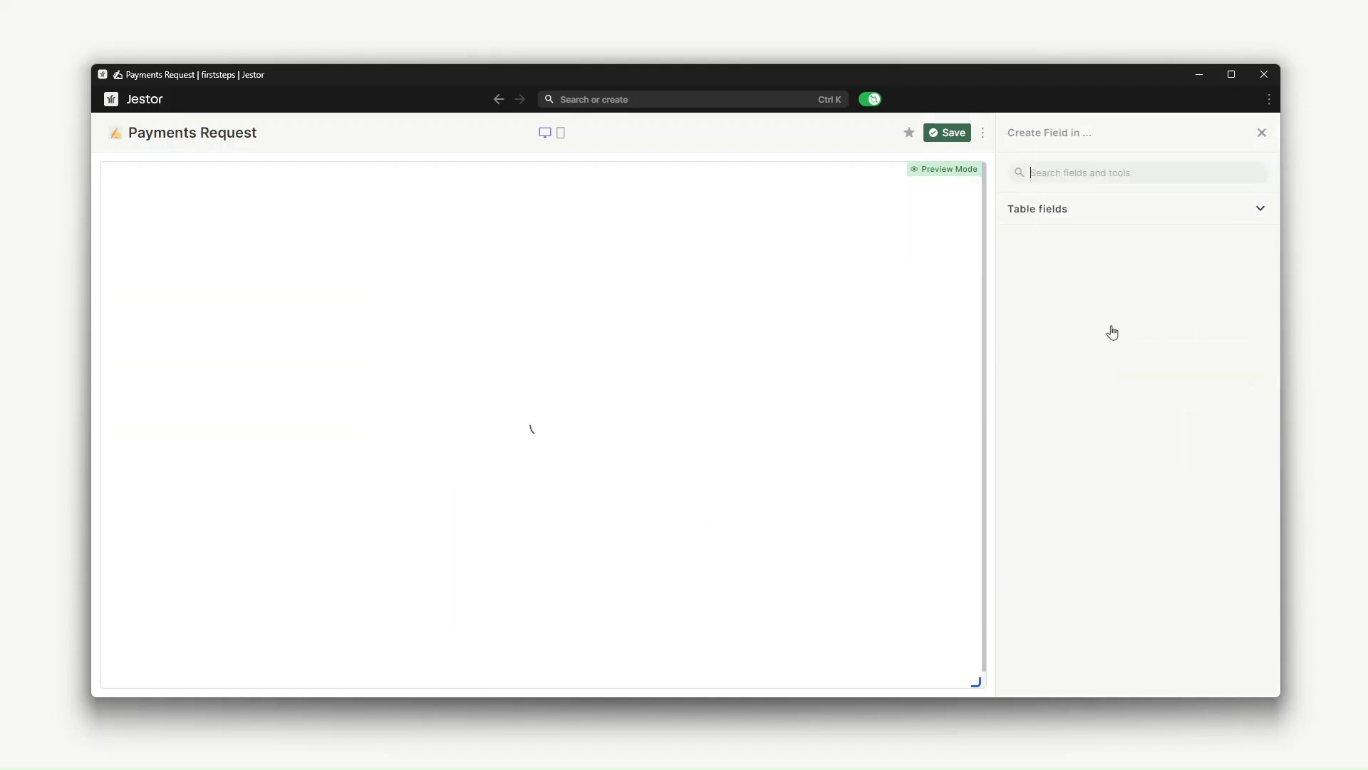
pyautogui.write('dat')
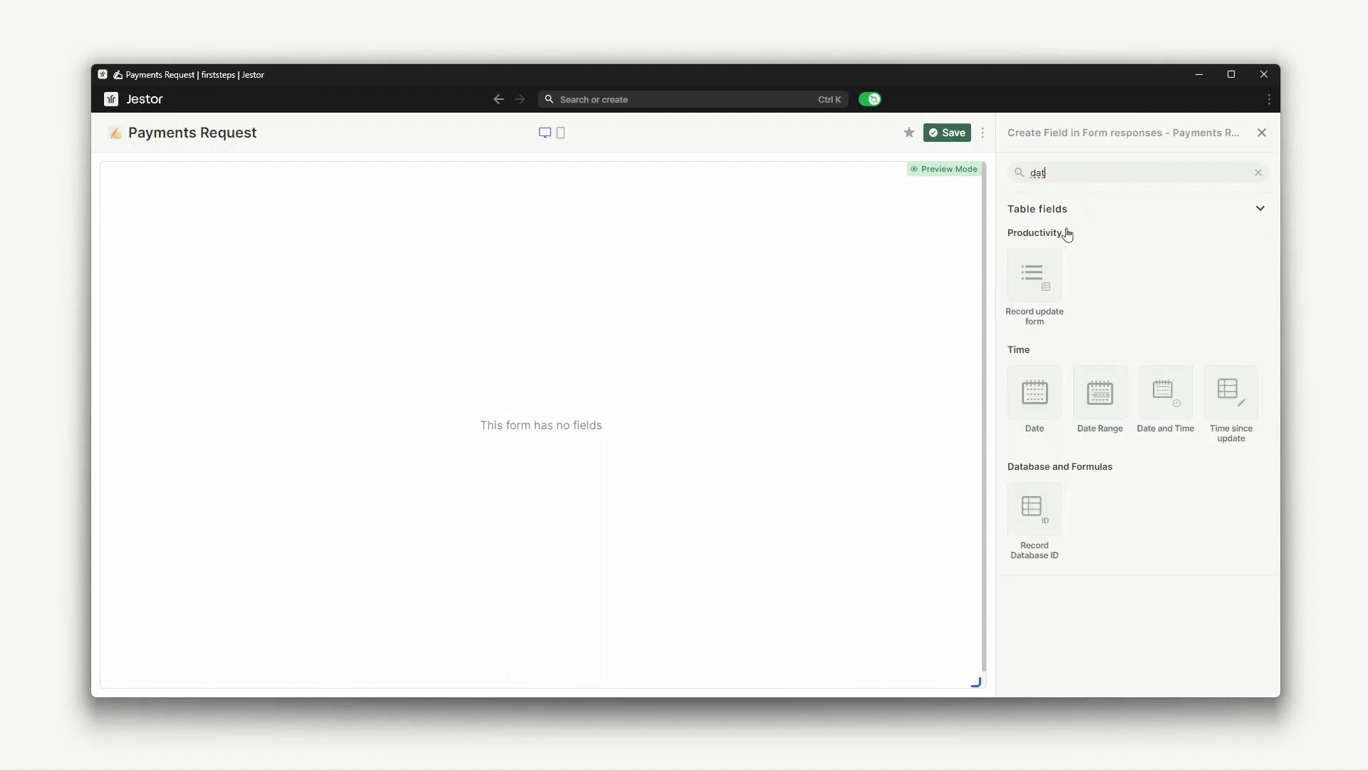
pyautogui.click(1041, 393)
pyautogui.click(1049, 279)
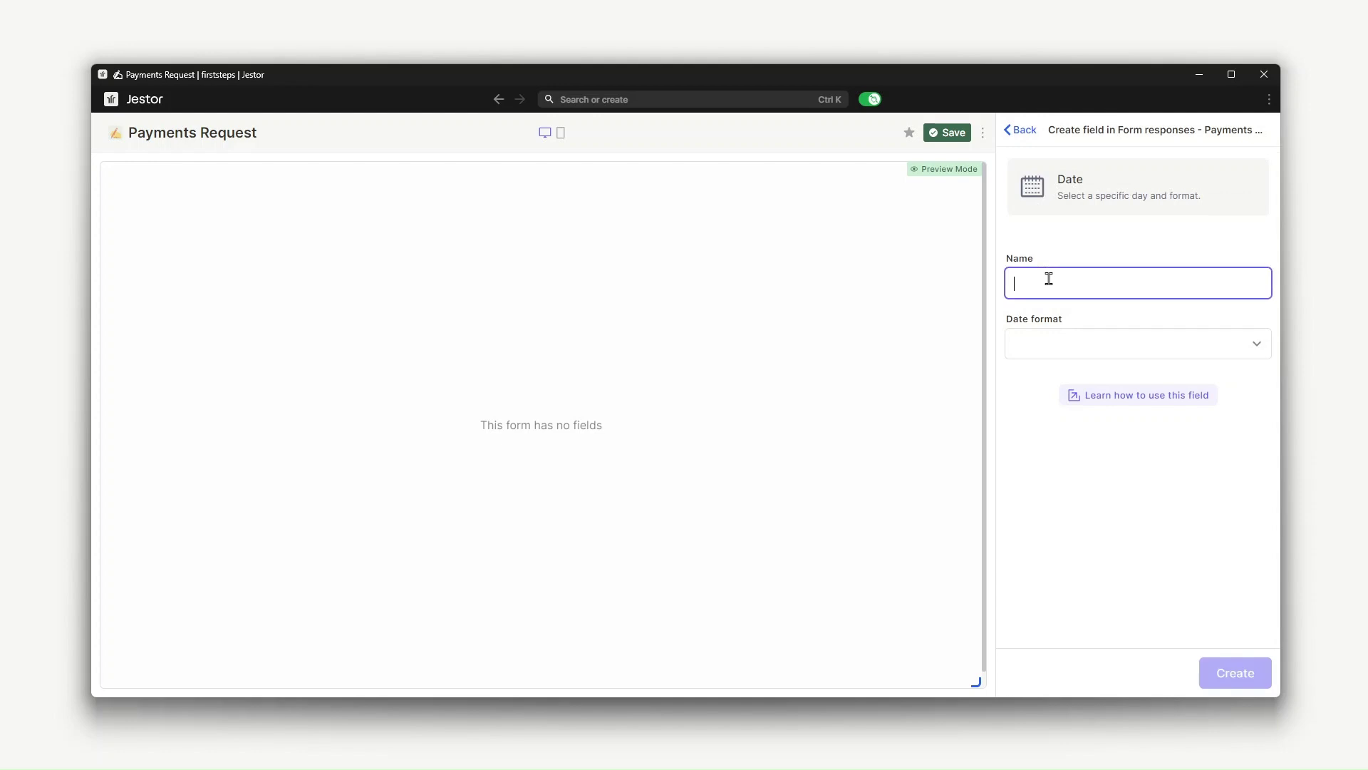
pyautogui.write('Due Date')
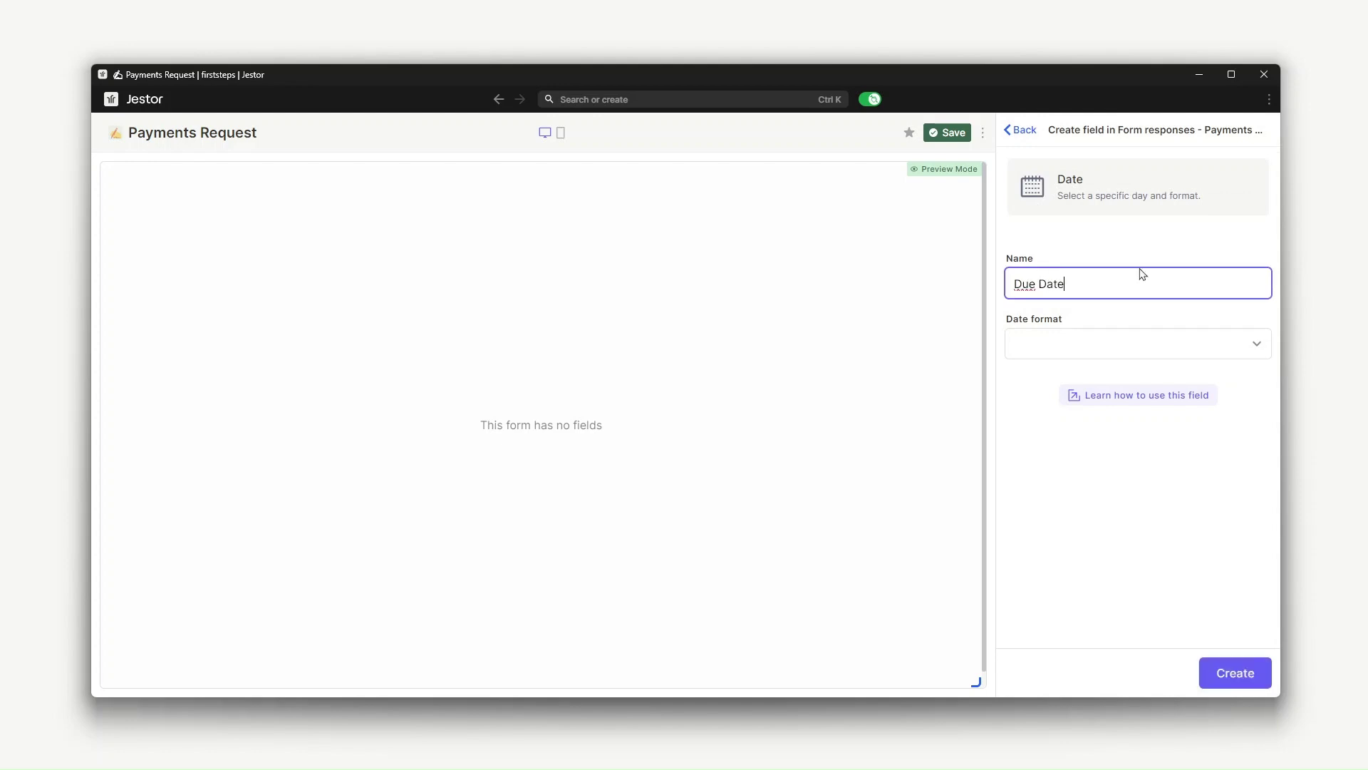
pyautogui.click(1125, 346)
pyautogui.click(1073, 403)
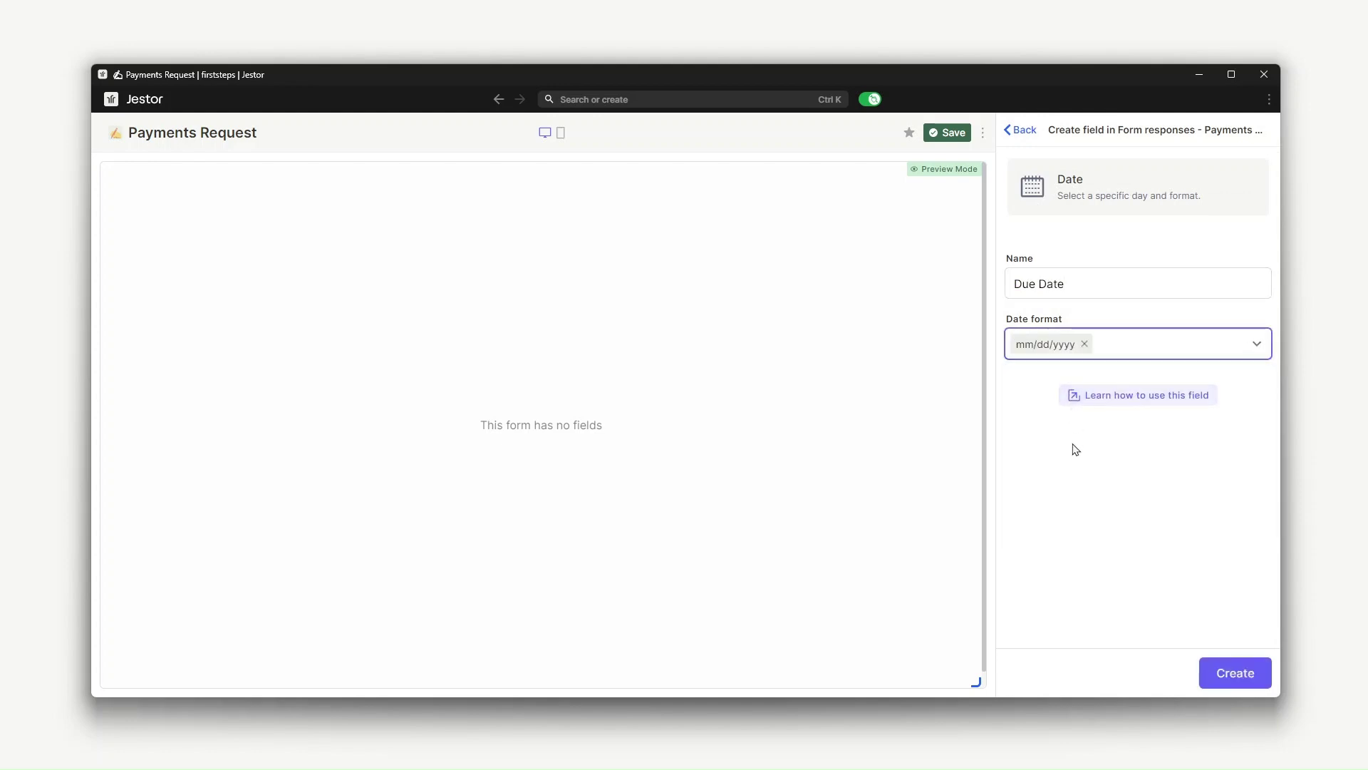
pyautogui.click(1235, 673)
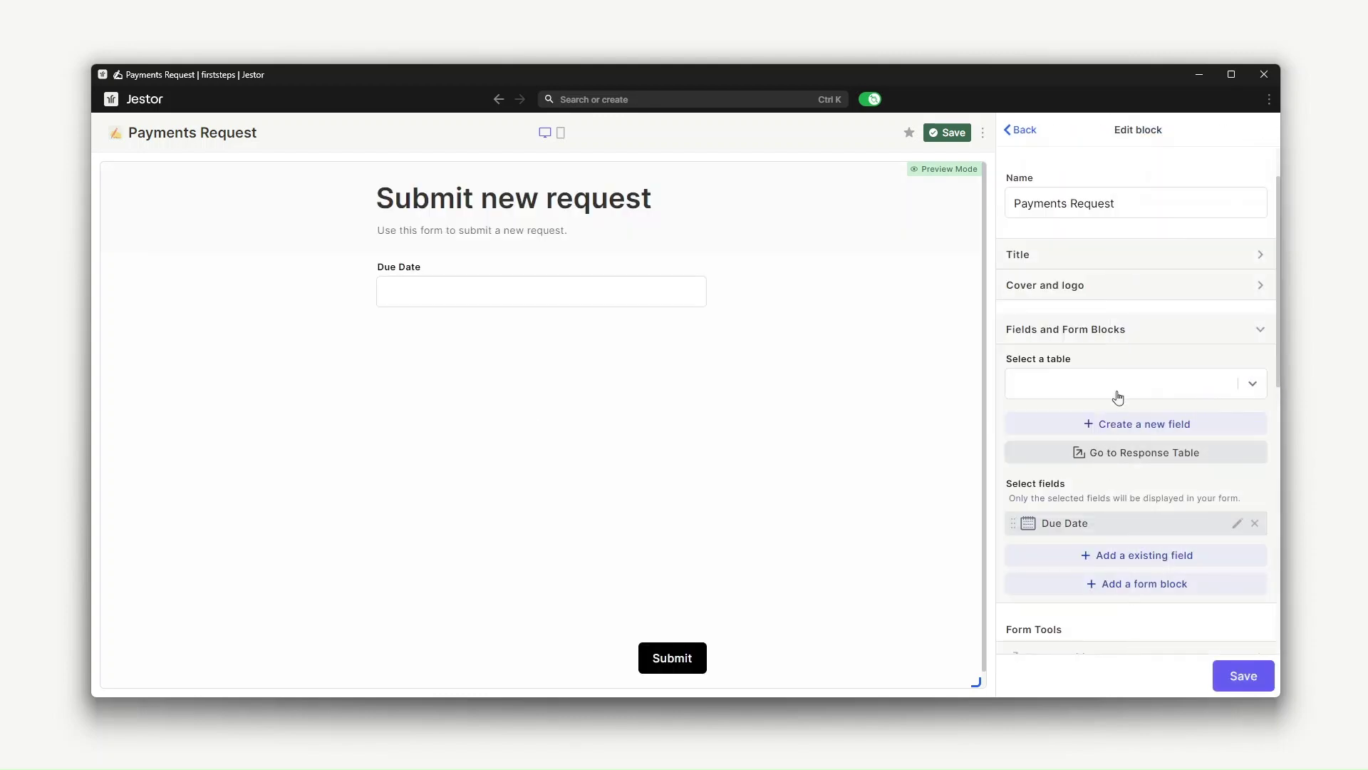
# Add the existing Title field above Due Date and create a currency field named Amount.
pyautogui.click(1124, 558)
pyautogui.moveTo(1081, 553); pyautogui.dragTo(1081, 524)
pyautogui.click(1133, 424)
pyautogui.click(1122, 174)
pyautogui.write('curre')
pyautogui.click(1036, 280)
pyautogui.write('Amount')
pyautogui.click(1235, 672)
# Create a Files field named Attachments in the form.
pyautogui.click(1147, 428)
pyautogui.click(1163, 338)
pyautogui.click(1084, 285)
pyautogui.write('Attachments')
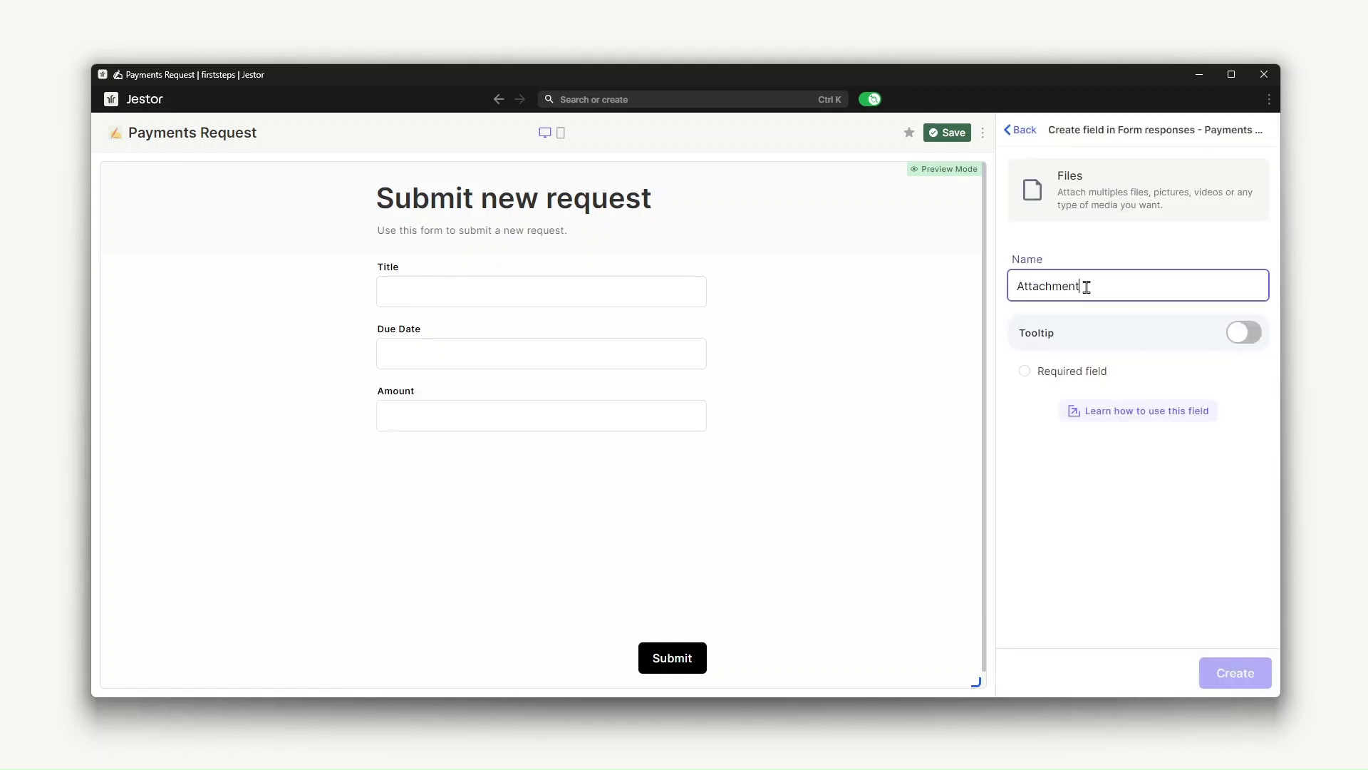
pyautogui.click(1235, 675)
# Create a Single Option field named Status with the options New Request, Approved and Denied.
pyautogui.click(1140, 424)
pyautogui.click(1119, 399)
pyautogui.click(1074, 286)
pyautogui.write('Status')
pyautogui.click(1078, 366)
pyautogui.write('New Request')
pyautogui.press('Return')
pyautogui.write('App')
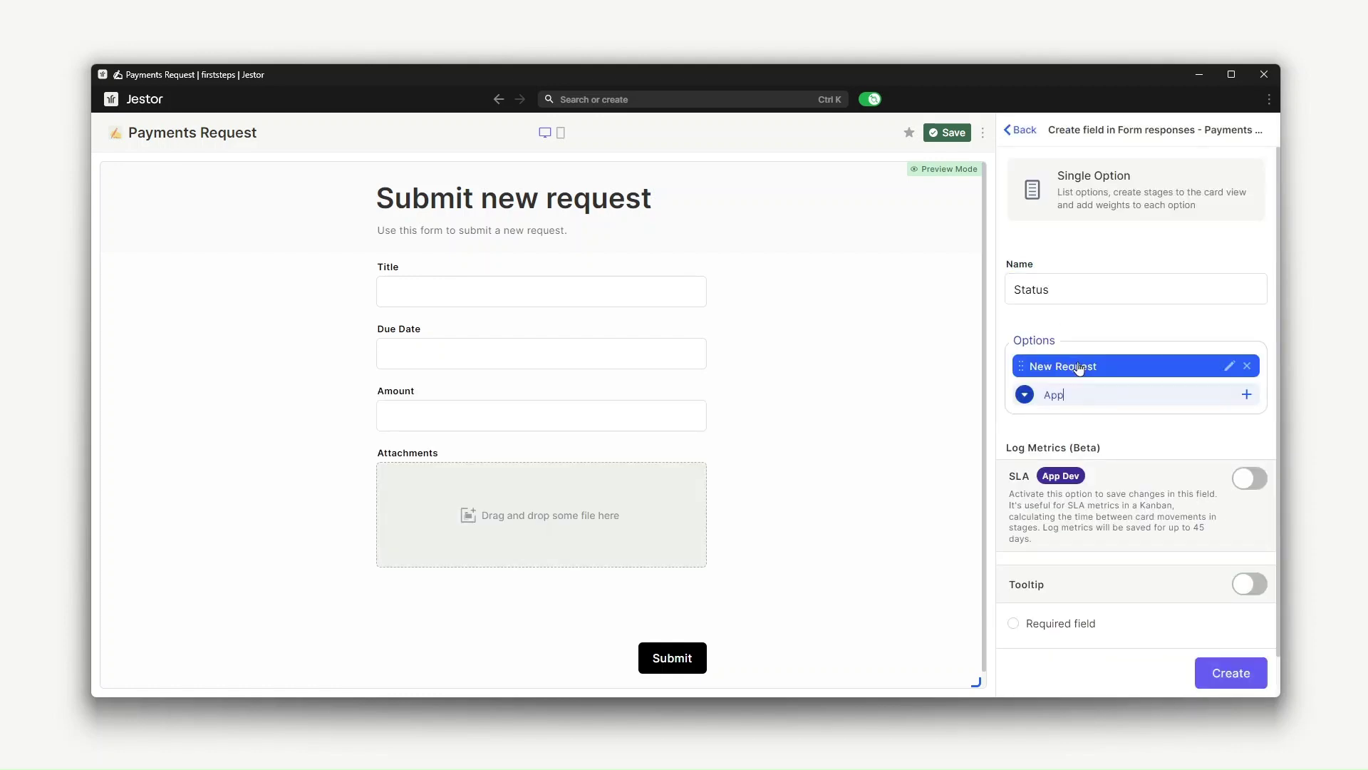
pyautogui.write('rovedDenied')
pyautogui.press('Return')
pyautogui.click(1231, 672)
# Make the form's Title field required and save its field settings.
pyautogui.scroll(-2, 1182, 487)
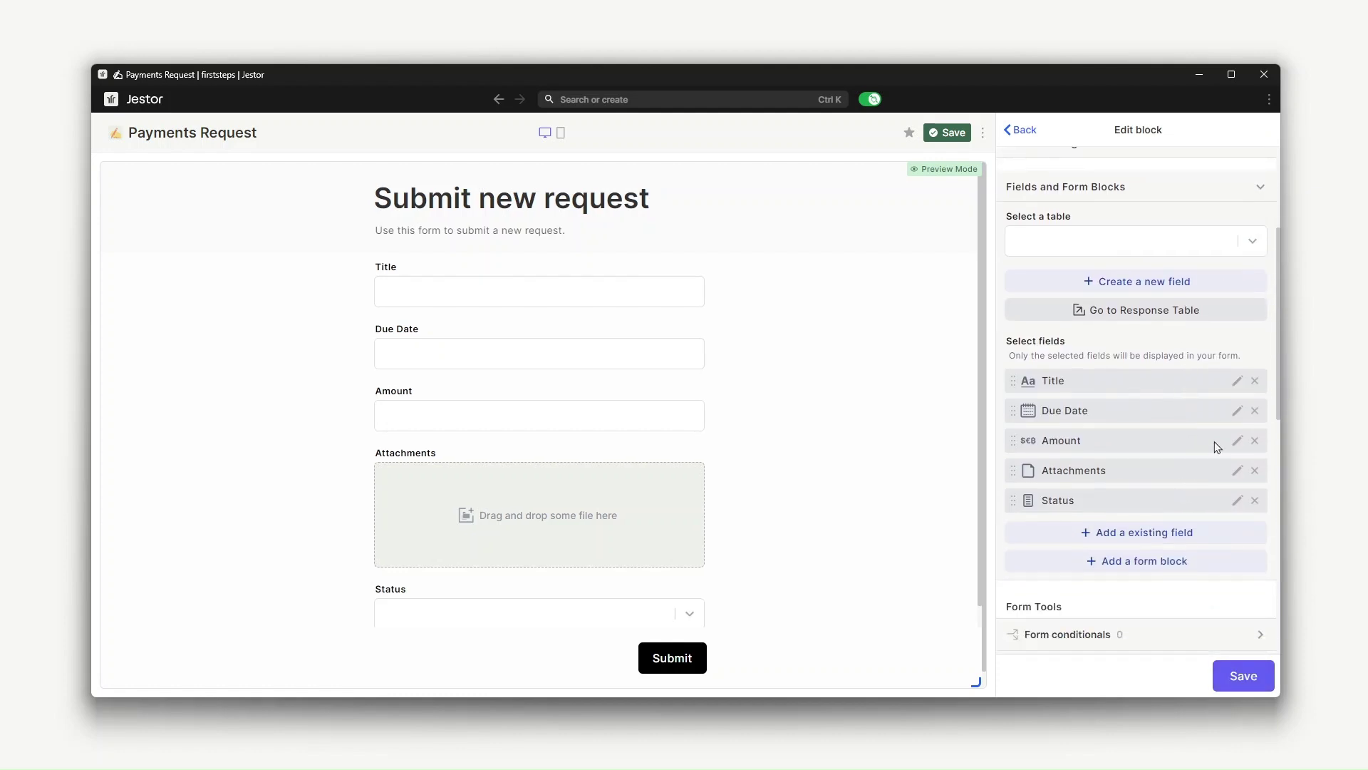
pyautogui.click(1237, 381)
pyautogui.click(1262, 427)
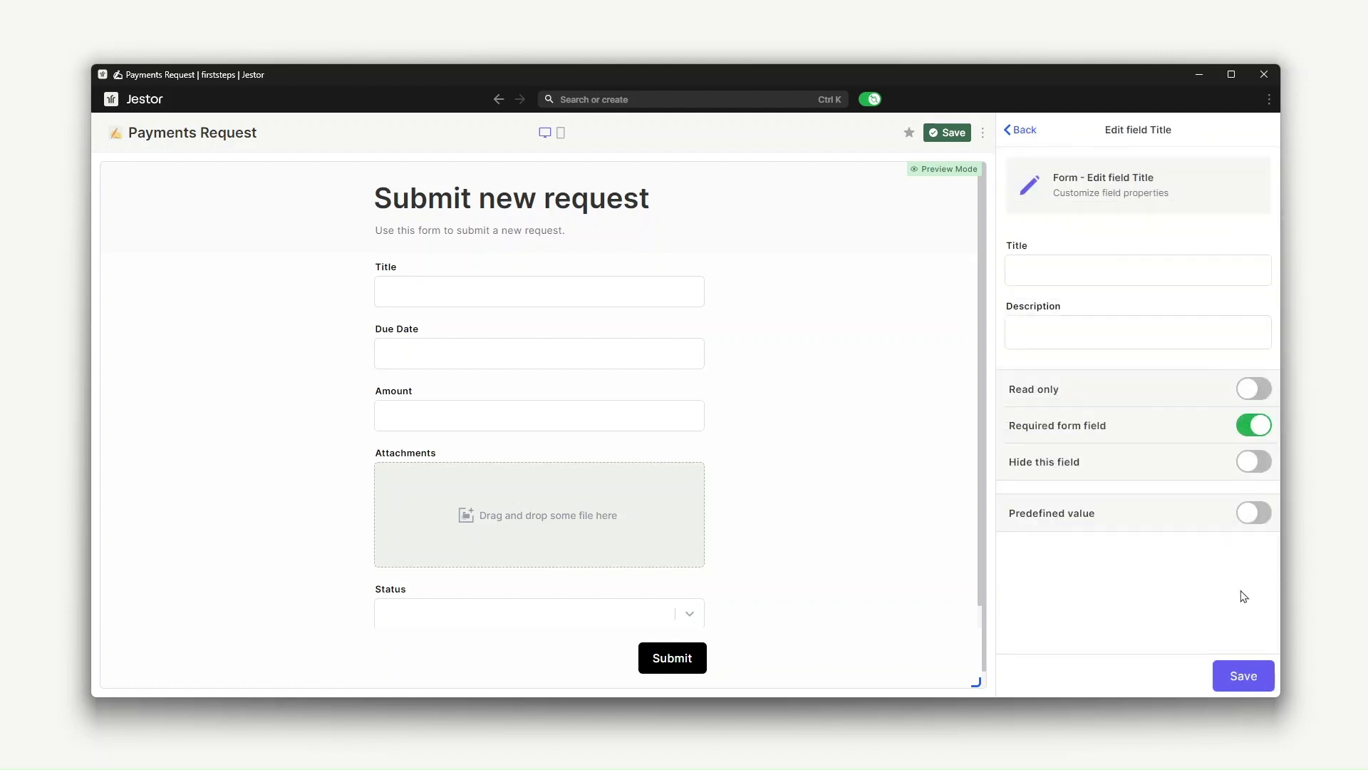
pyautogui.click(1243, 675)
# Make the Due Date and Amount form fields required and save the settings of both.
pyautogui.click(1237, 411)
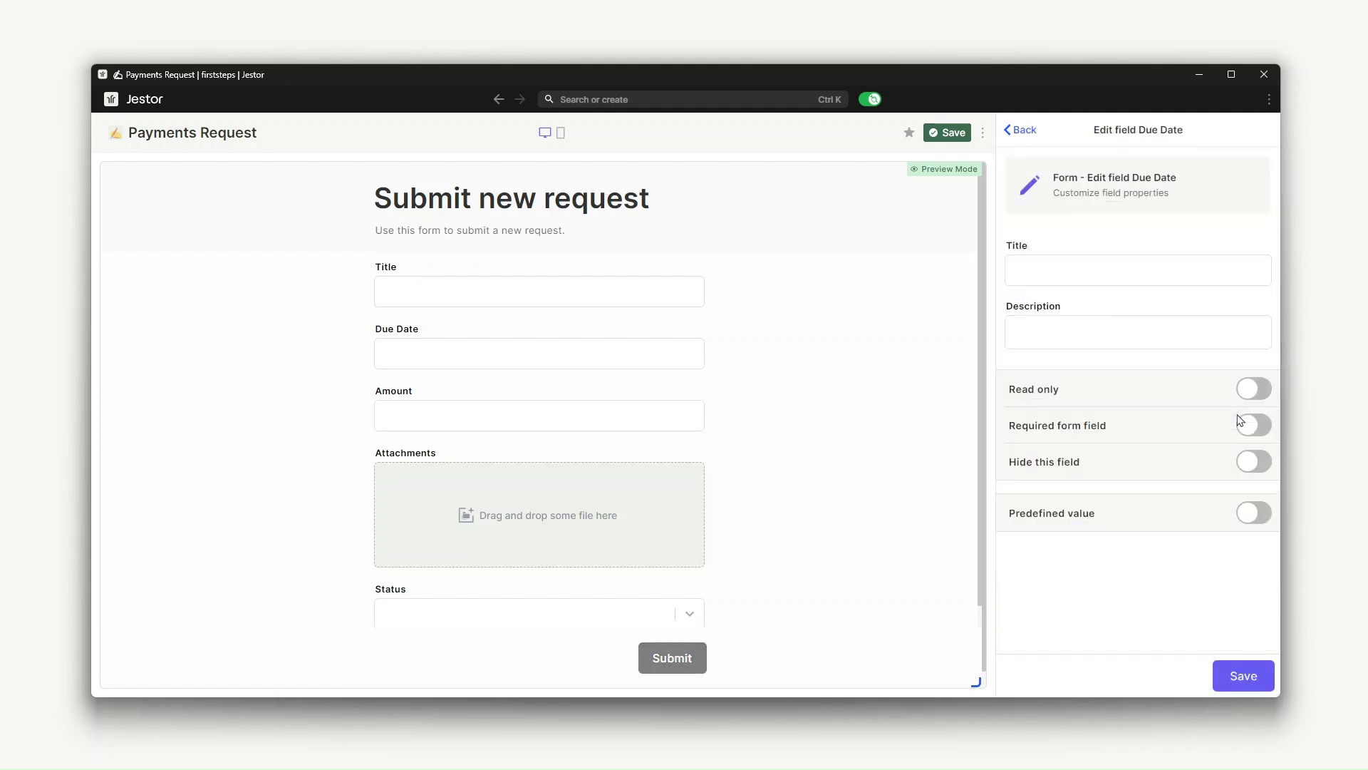
pyautogui.click(1262, 426)
pyautogui.click(1243, 674)
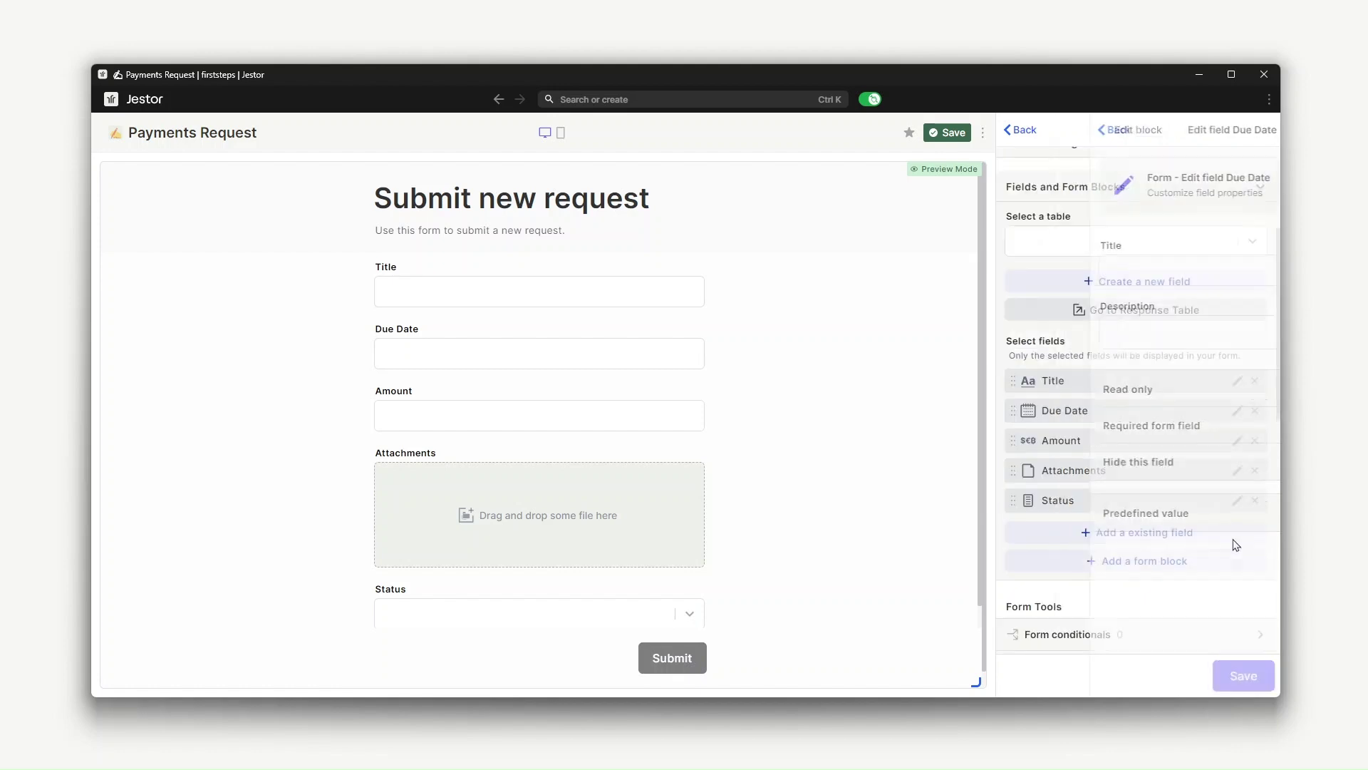
pyautogui.click(1237, 440)
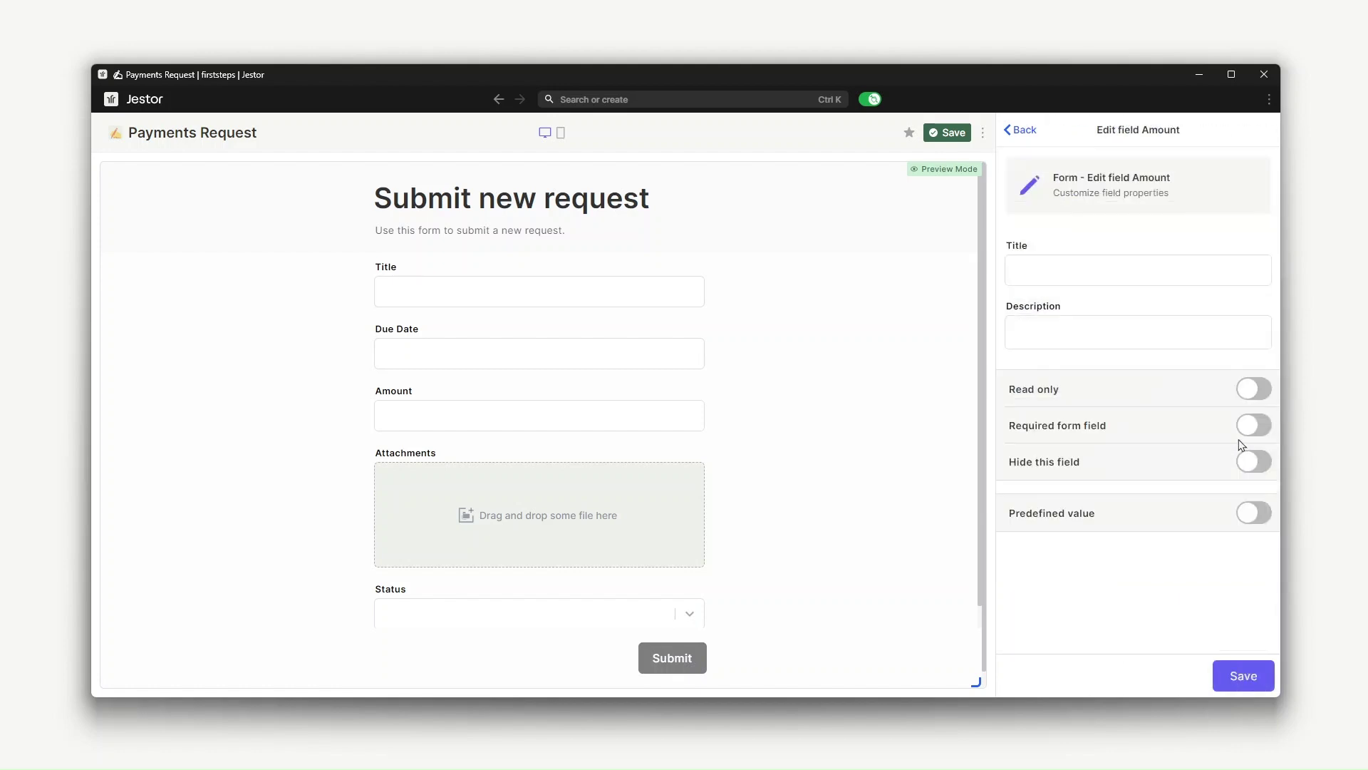
pyautogui.click(1240, 674)
# Hide the Status field in the form, set its predefined value to New Request and save the field settings.
pyautogui.click(1237, 501)
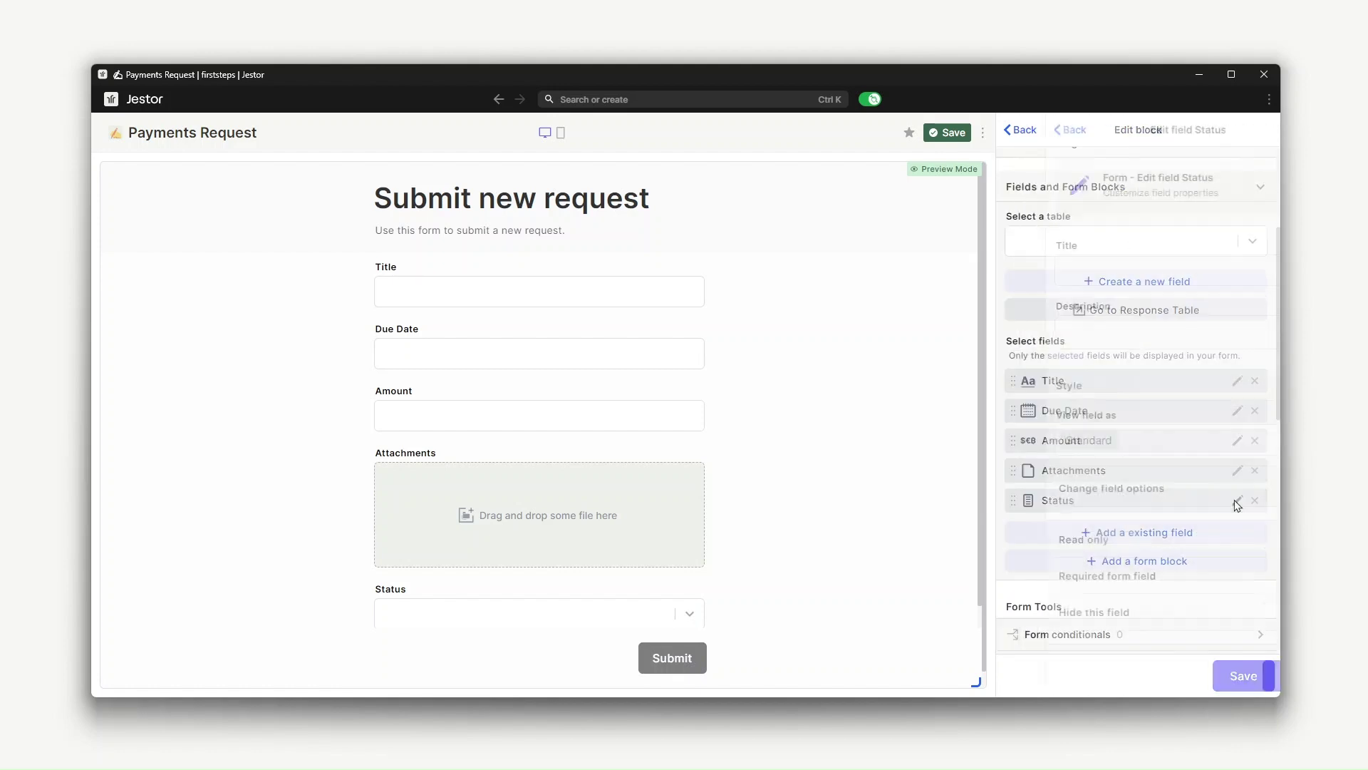
pyautogui.scroll(-1, 1217, 484)
pyautogui.click(1247, 560)
pyautogui.click(1250, 612)
pyautogui.scroll(-1, 1221, 560)
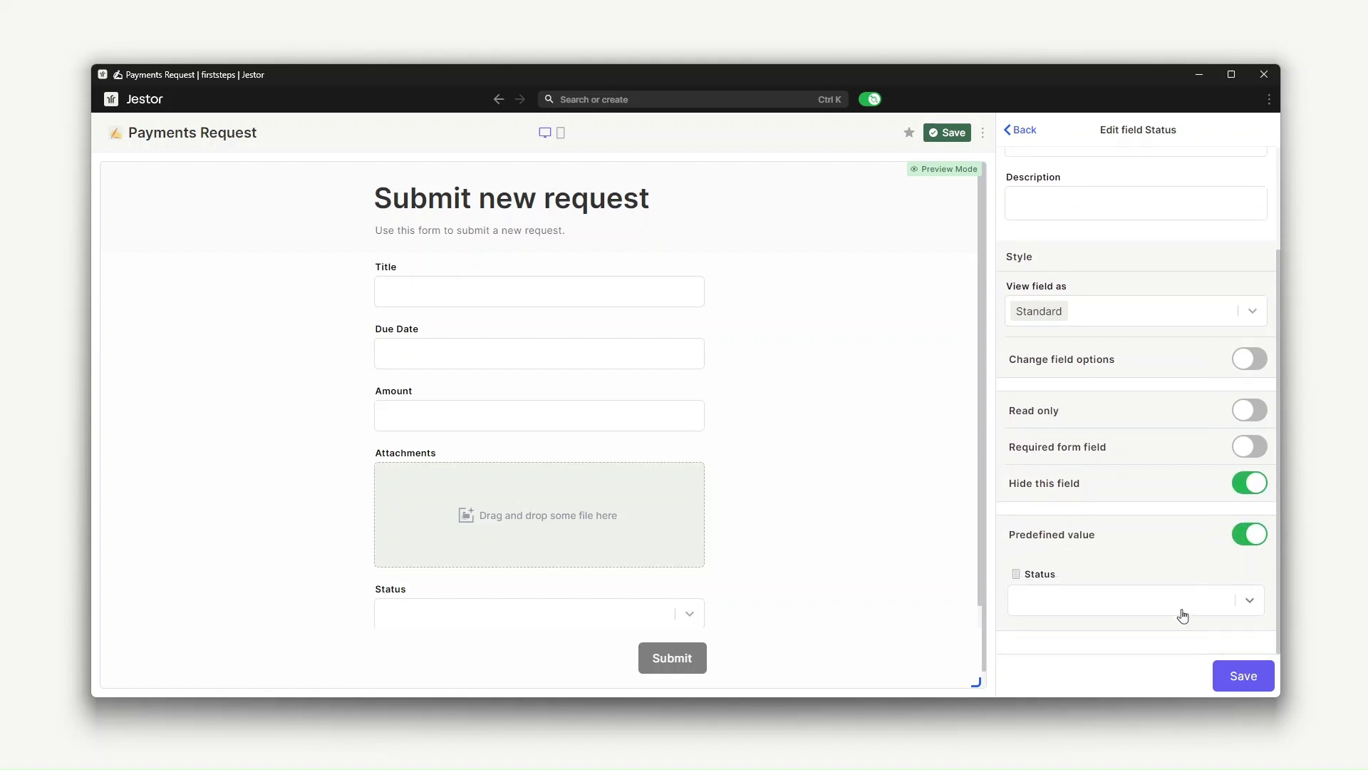
pyautogui.click(1176, 615)
pyautogui.click(1161, 637)
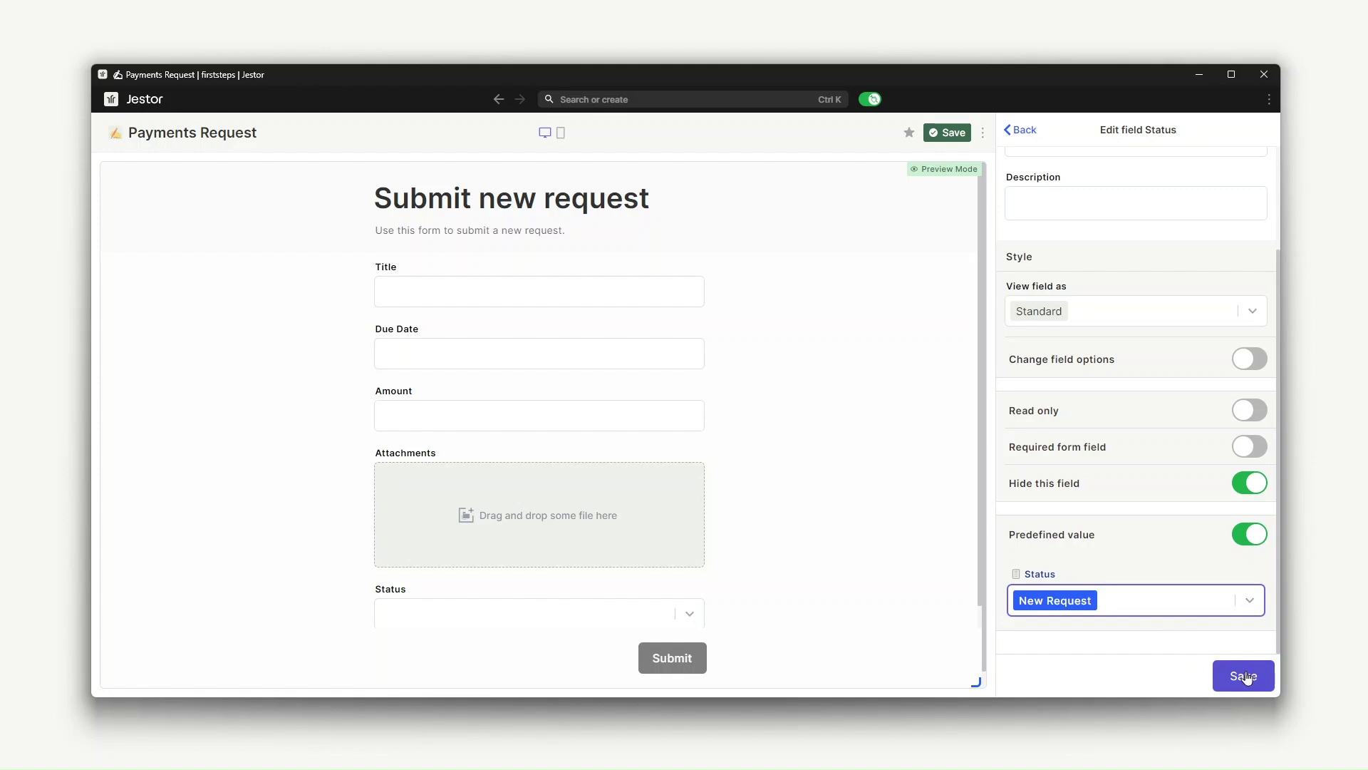
pyautogui.click(1243, 675)
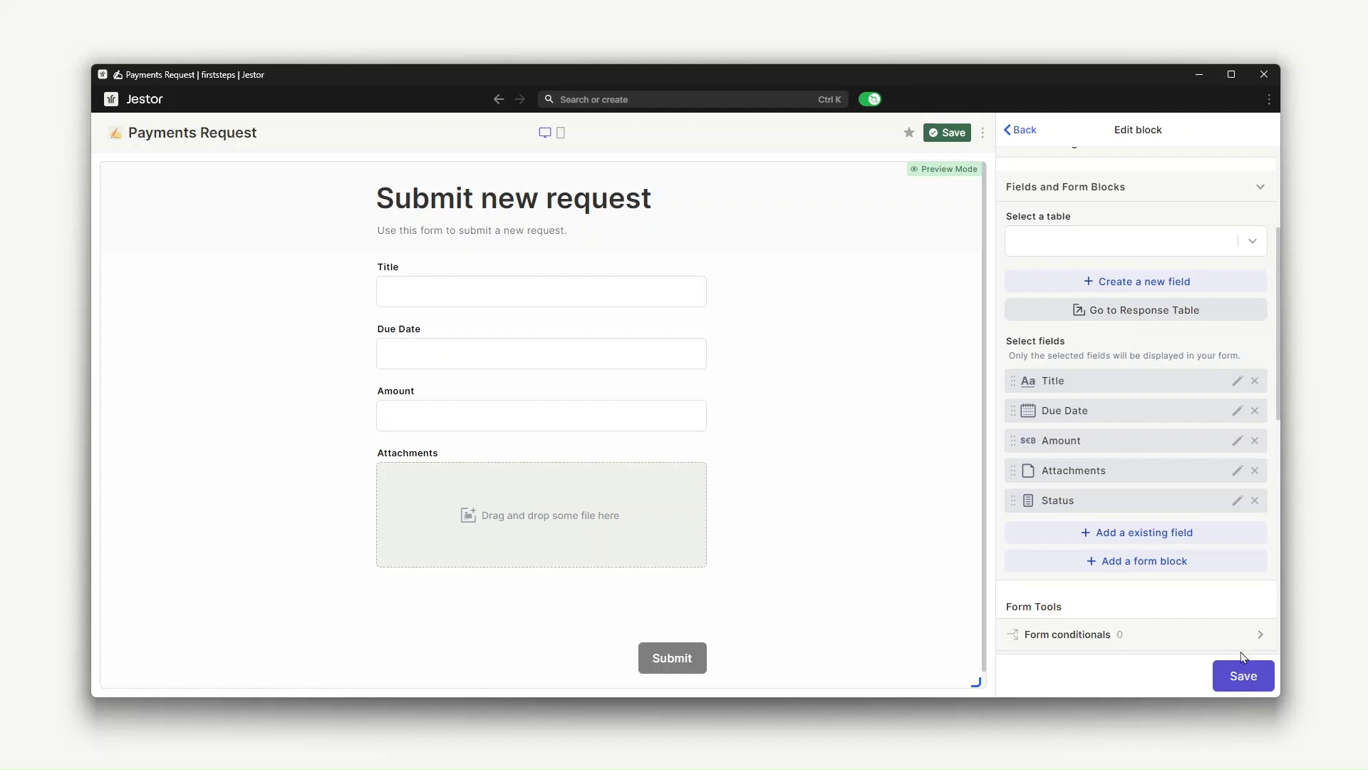
# Add an Inline form block and arrange it so it encloses the Due Date and Amount fields.
pyautogui.scroll(-3, 1222, 581)
pyautogui.click(1164, 422)
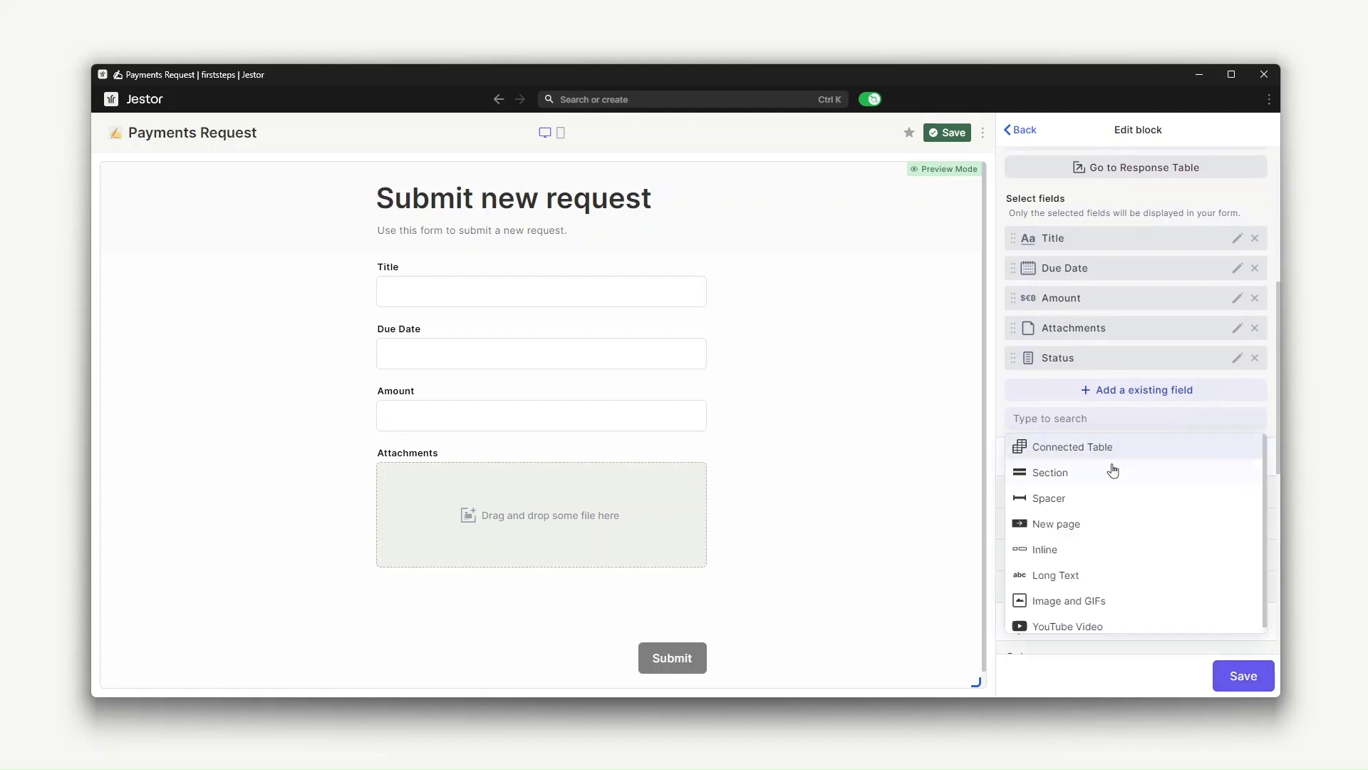
pyautogui.click(1072, 551)
pyautogui.moveTo(1089, 388); pyautogui.dragTo(1090, 309)
pyautogui.moveTo(1091, 417); pyautogui.dragTo(1088, 370)
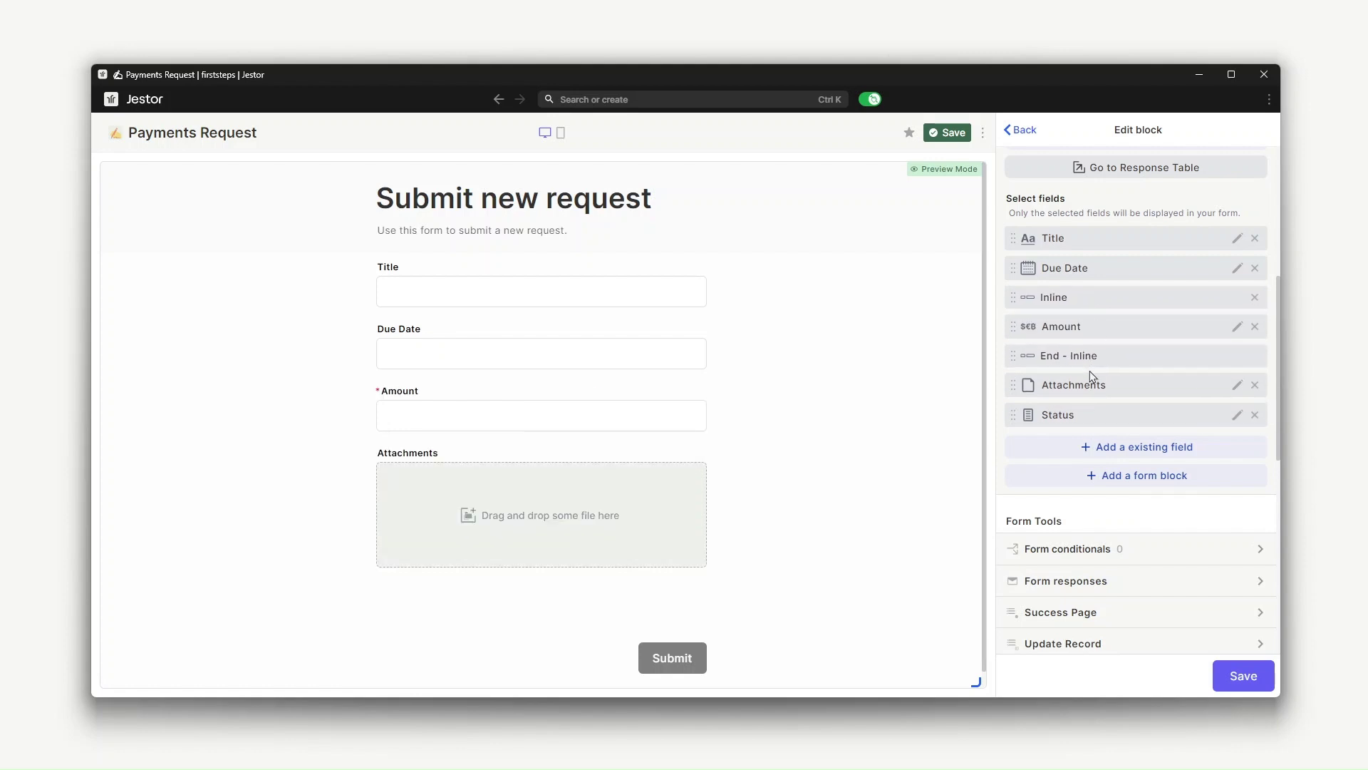
pyautogui.moveTo(1090, 303); pyautogui.dragTo(1090, 279)
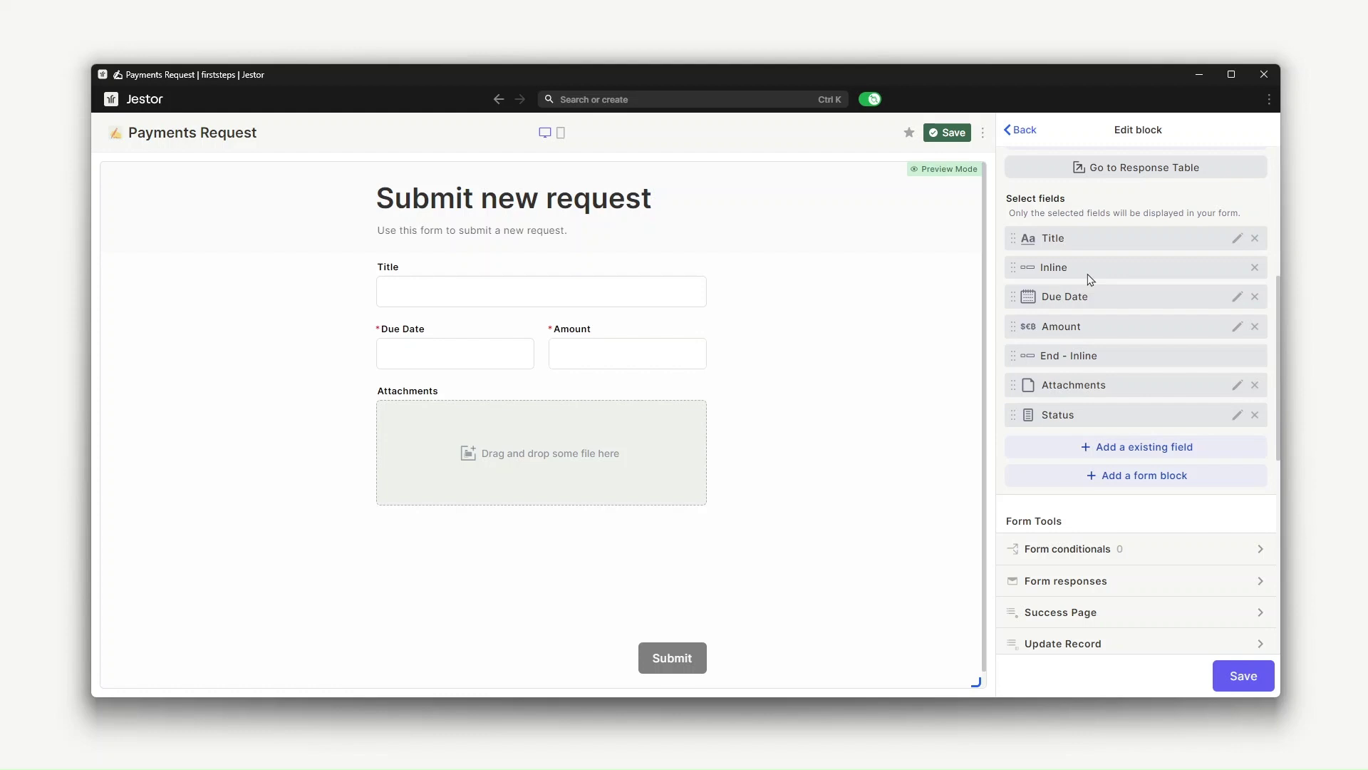
# Remove Due Date and Amount from the default fields in the form conditionals.
pyautogui.click(1091, 550)
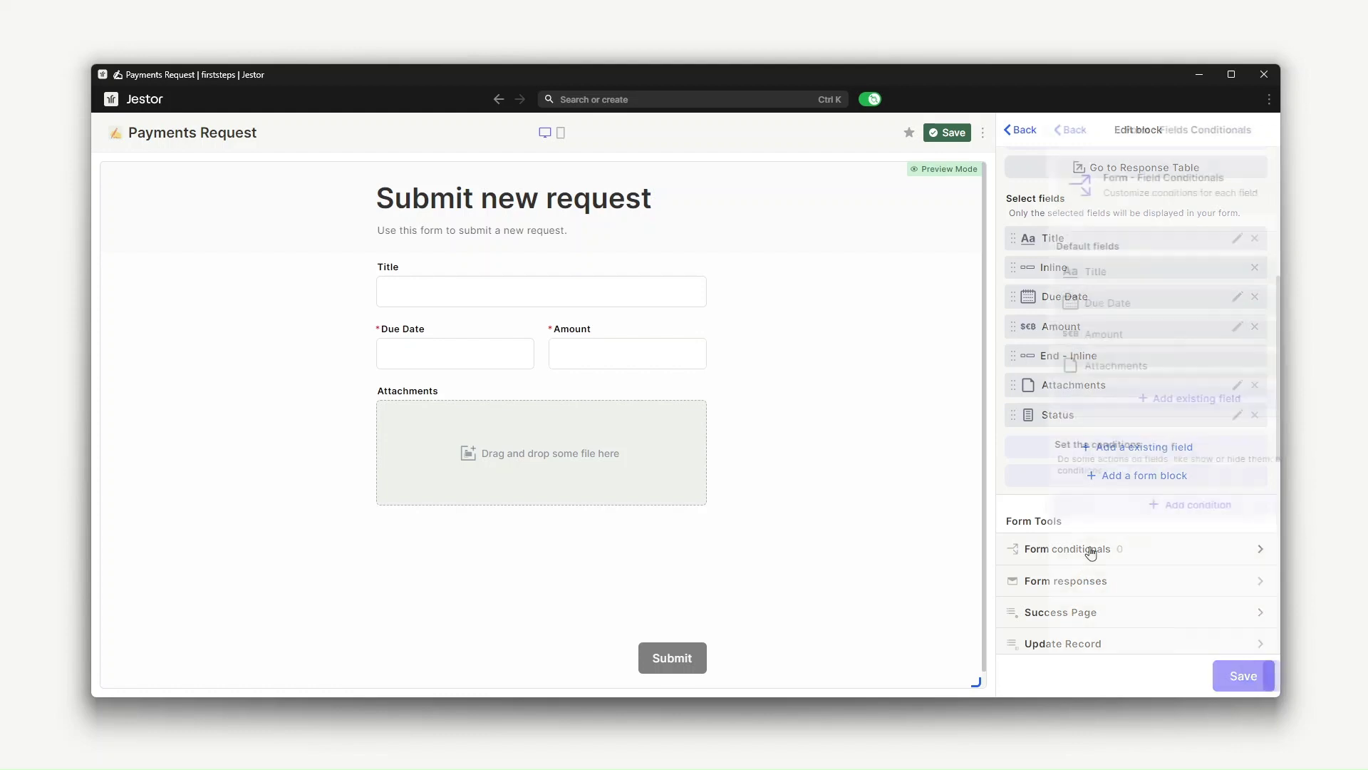
pyautogui.click(1259, 306)
pyautogui.click(1258, 311)
# Add a condition named Due Date and Amount that uses the Show action on the Due Date and Amount fields.
pyautogui.click(1163, 443)
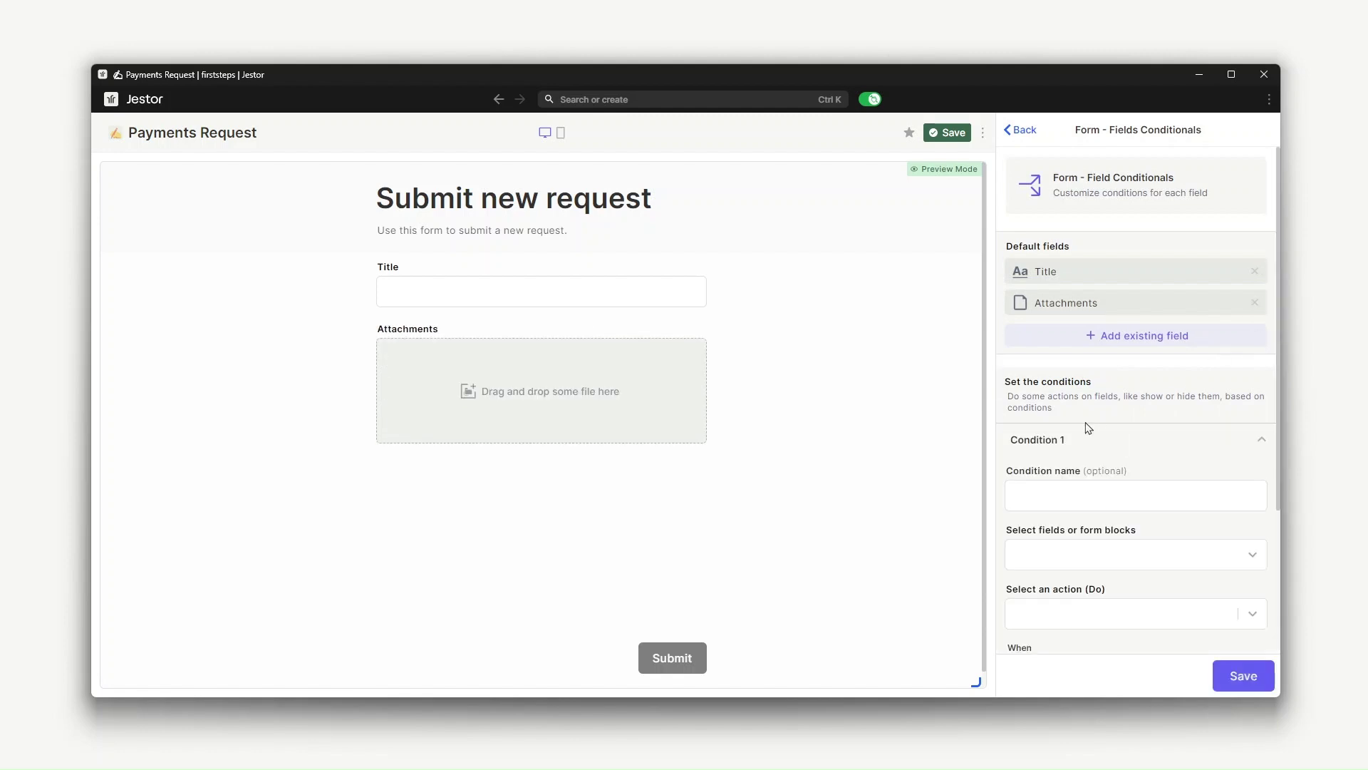
pyautogui.click(1065, 498)
pyautogui.write('Due Date and Amount')
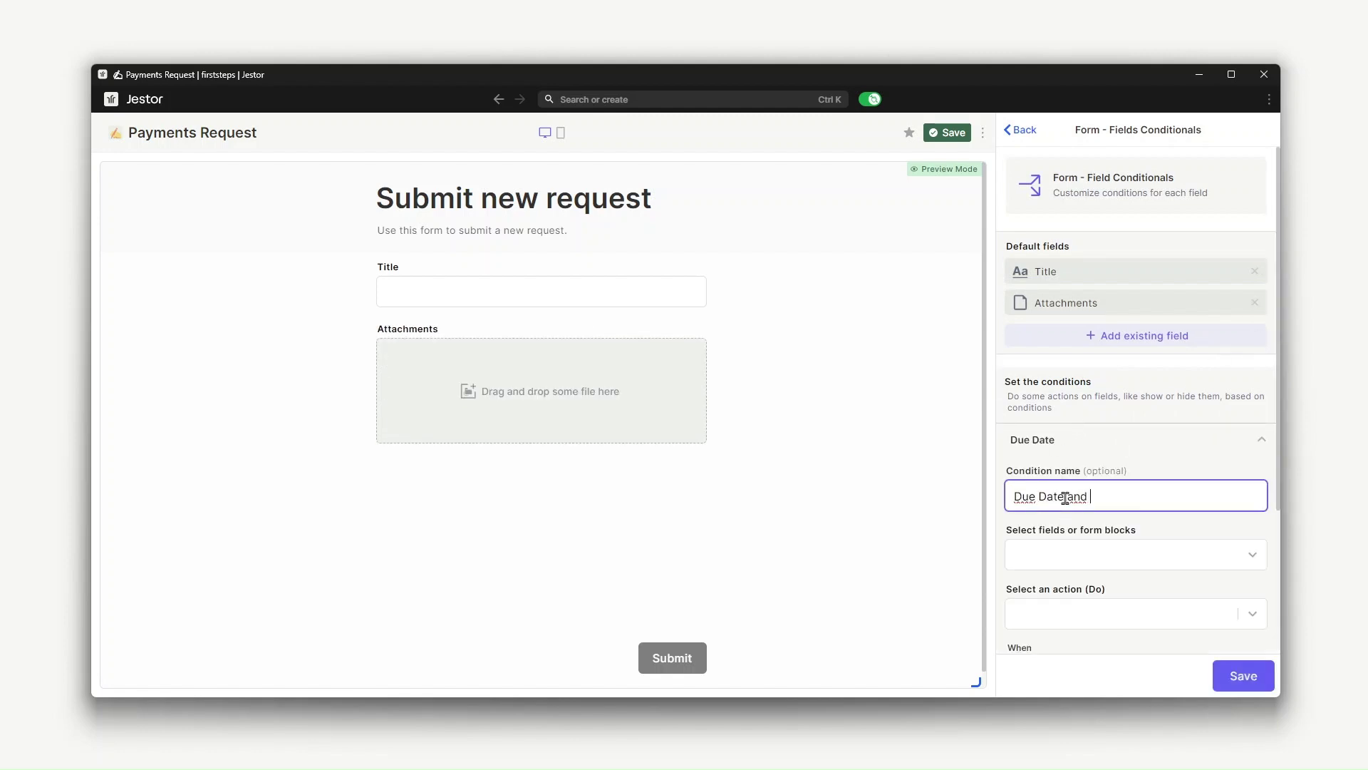
pyautogui.click(1065, 550)
pyautogui.click(1074, 378)
pyautogui.click(1078, 397)
pyautogui.click(1078, 612)
pyautogui.click(1079, 480)
# Define the When rule of the Due Date and Amount condition, save the conditionals and return to the form block settings.
pyautogui.scroll(-3, 1098, 499)
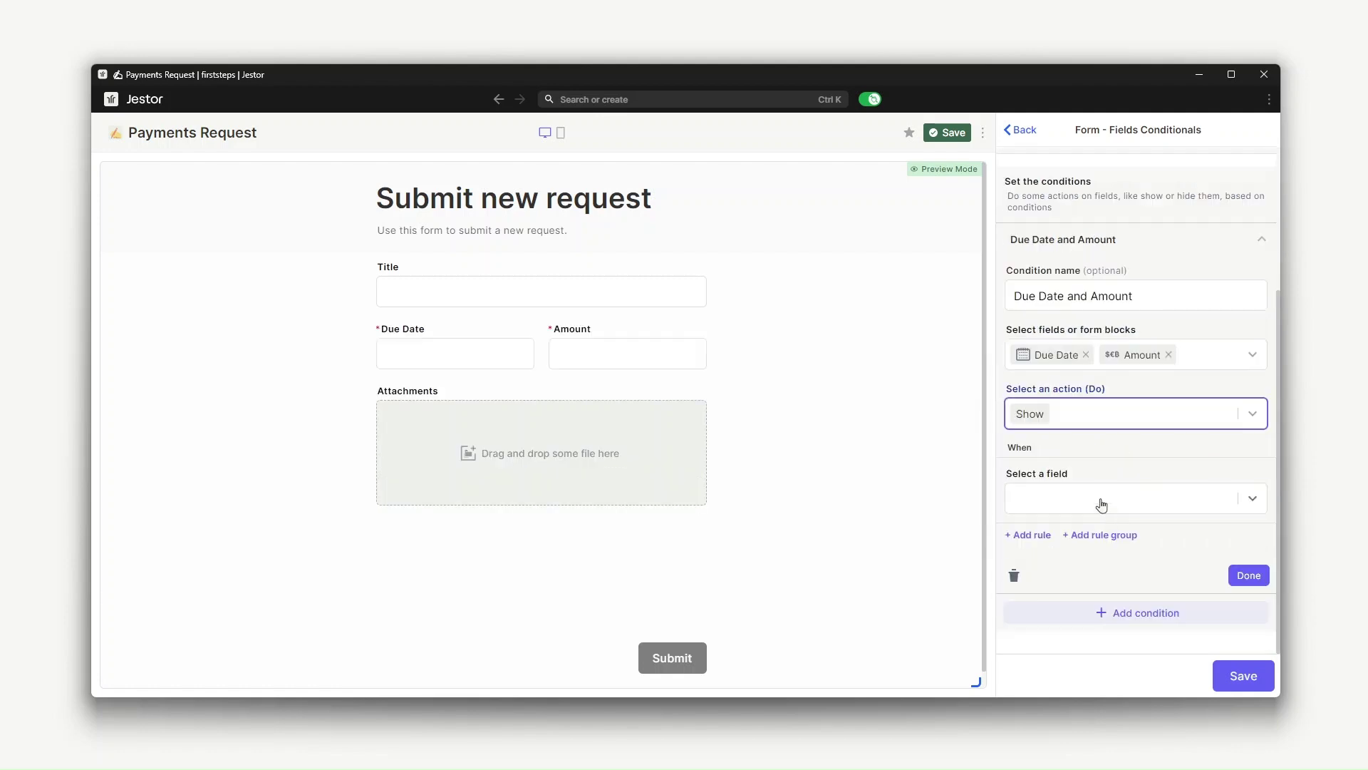
pyautogui.click(1101, 500)
pyautogui.click(1095, 532)
pyautogui.click(1091, 558)
pyautogui.click(1080, 524)
pyautogui.click(1247, 642)
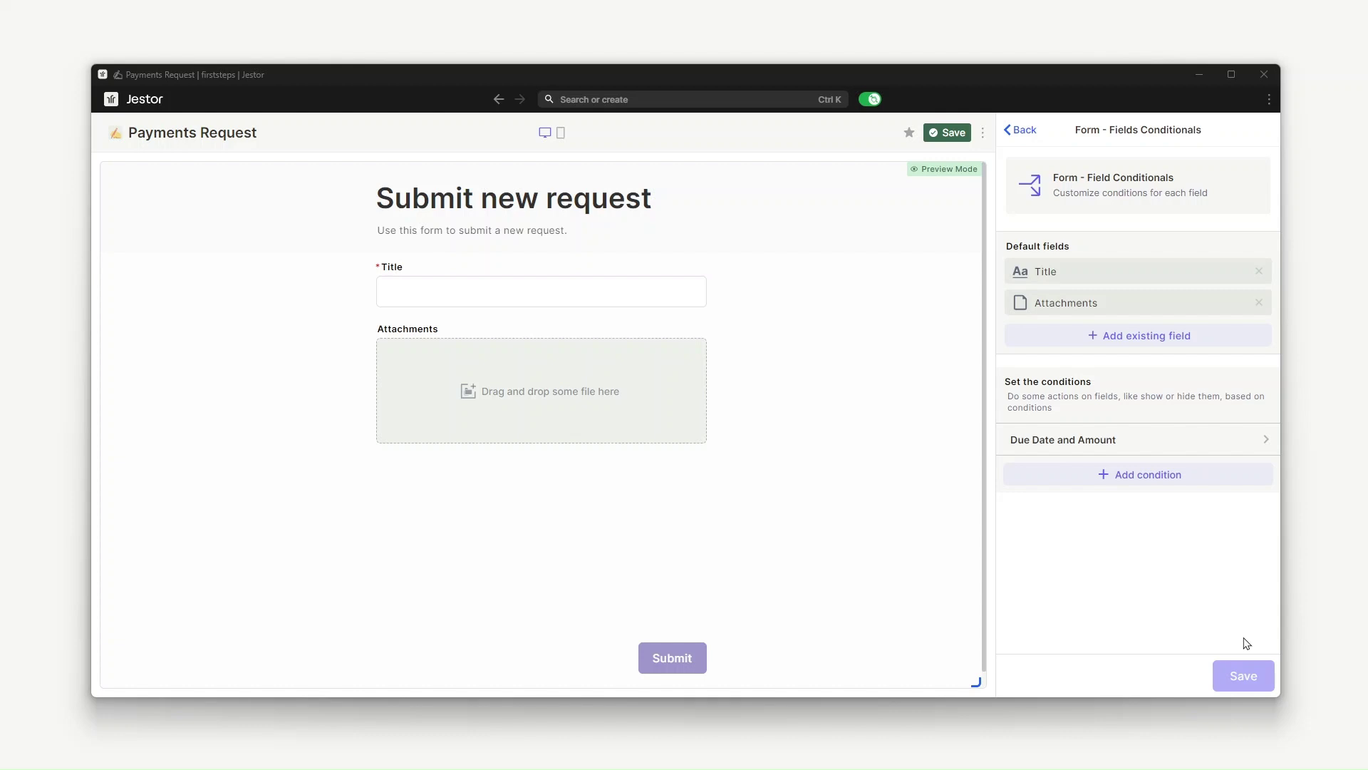
pyautogui.click(1023, 130)
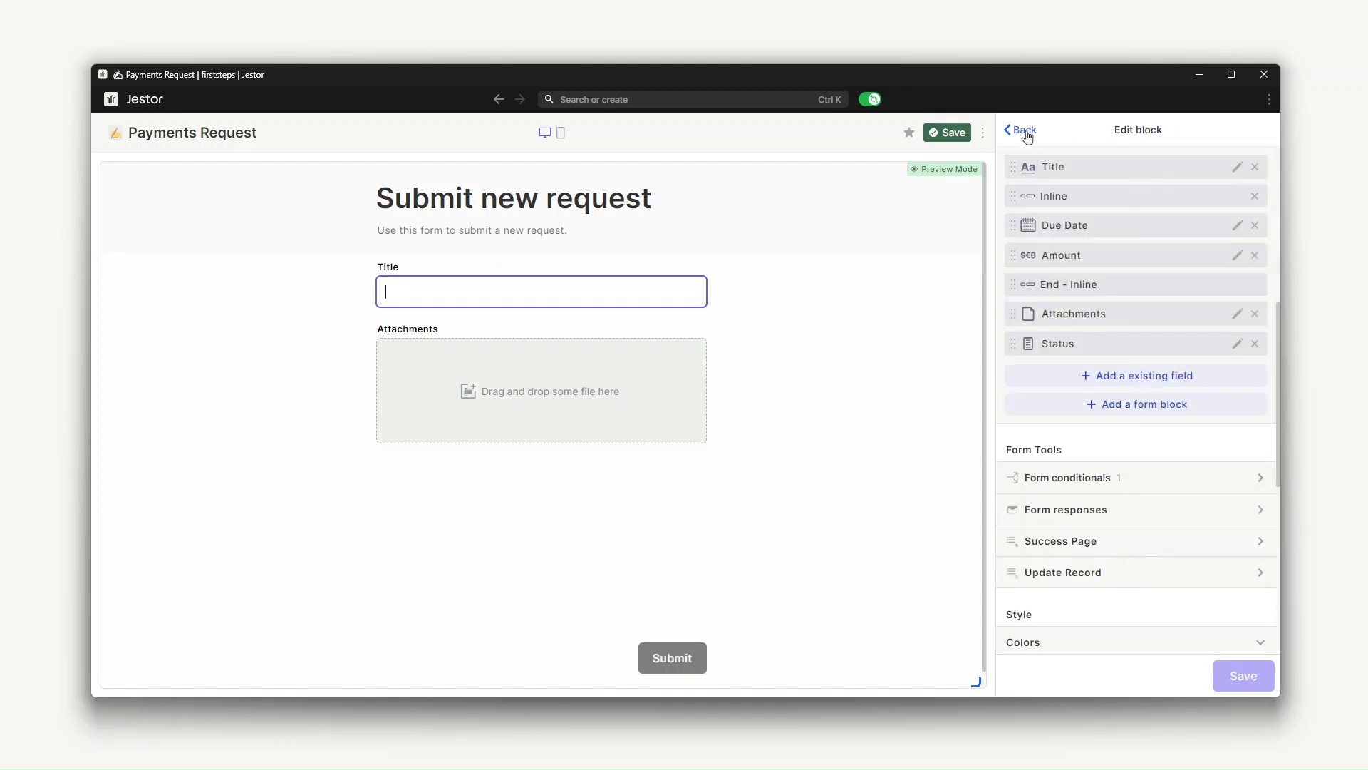
# Review the form's response copy options and its Success Page settings.
pyautogui.scroll(-2, 1176, 387)
pyautogui.click(1251, 369)
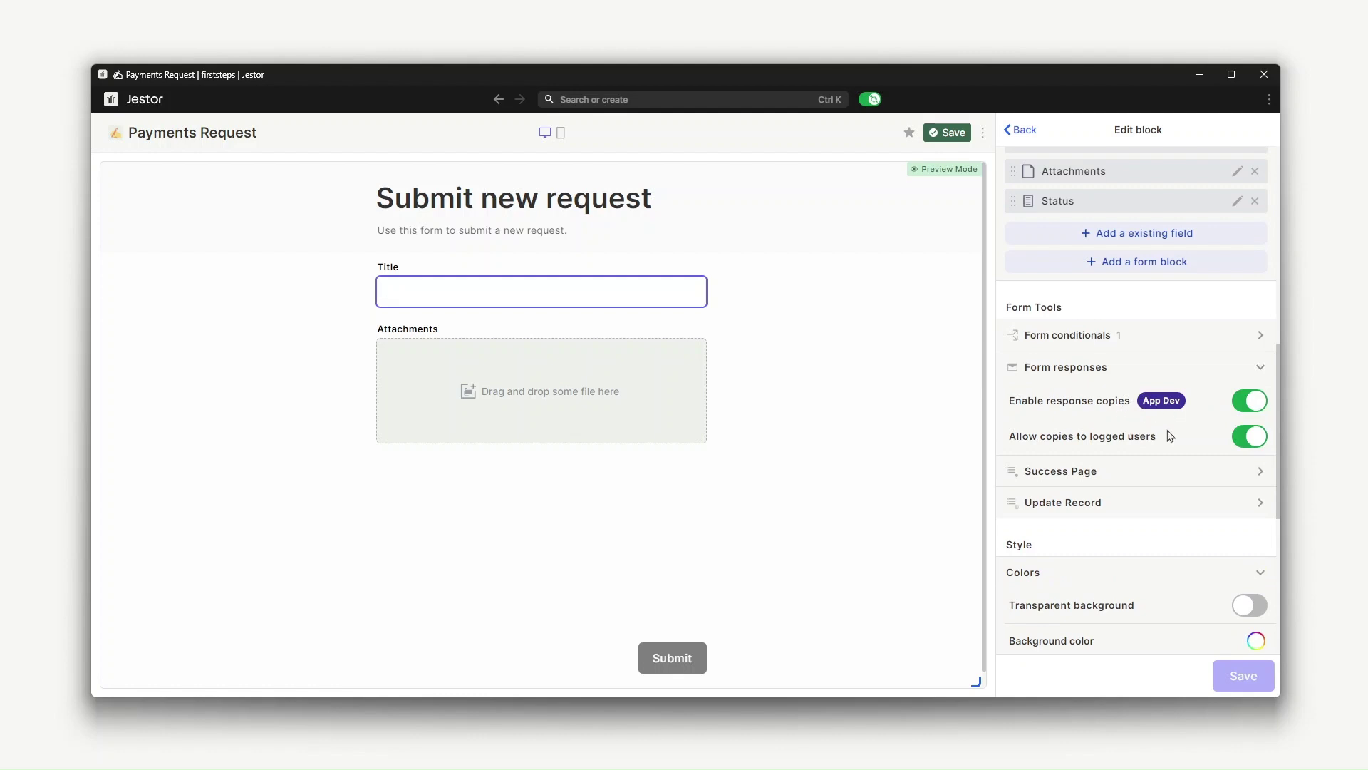
pyautogui.click(1258, 367)
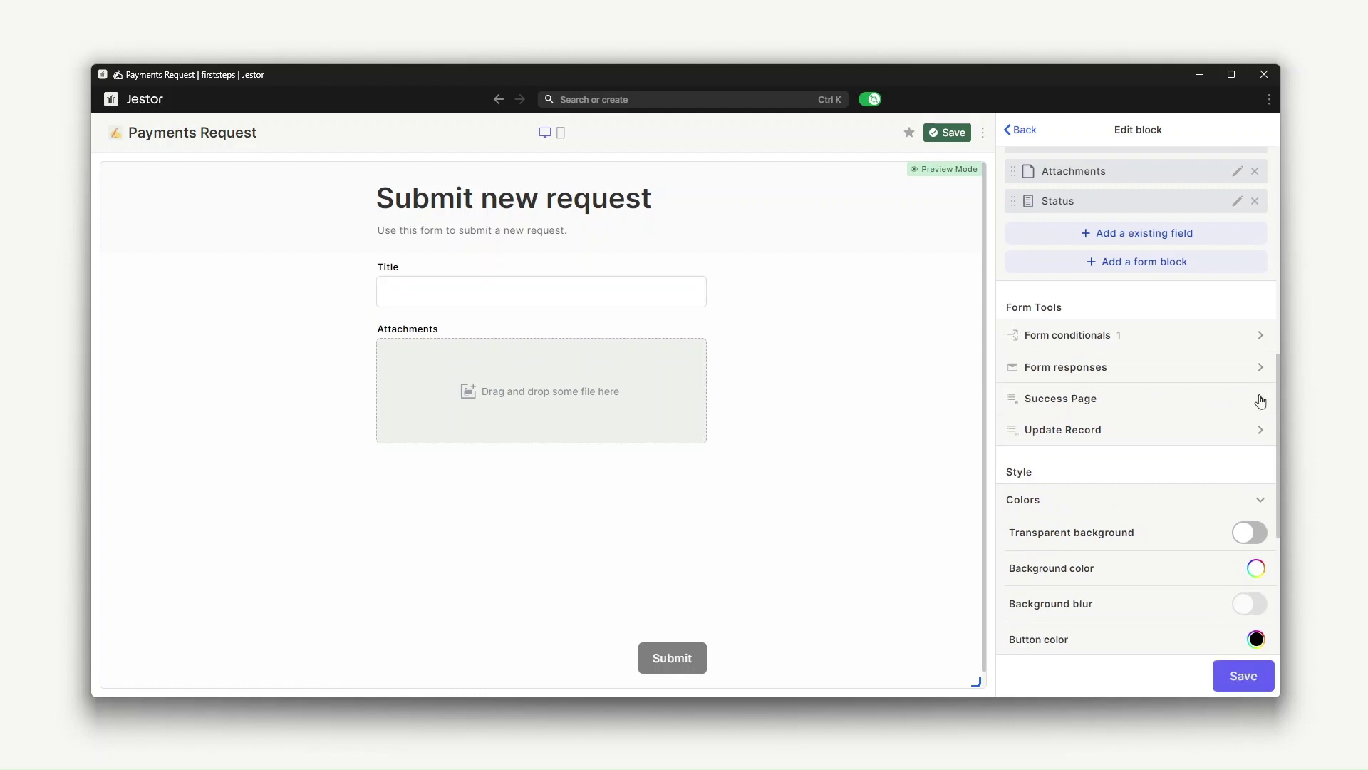
pyautogui.click(1208, 395)
pyautogui.scroll(-2, 1204, 397)
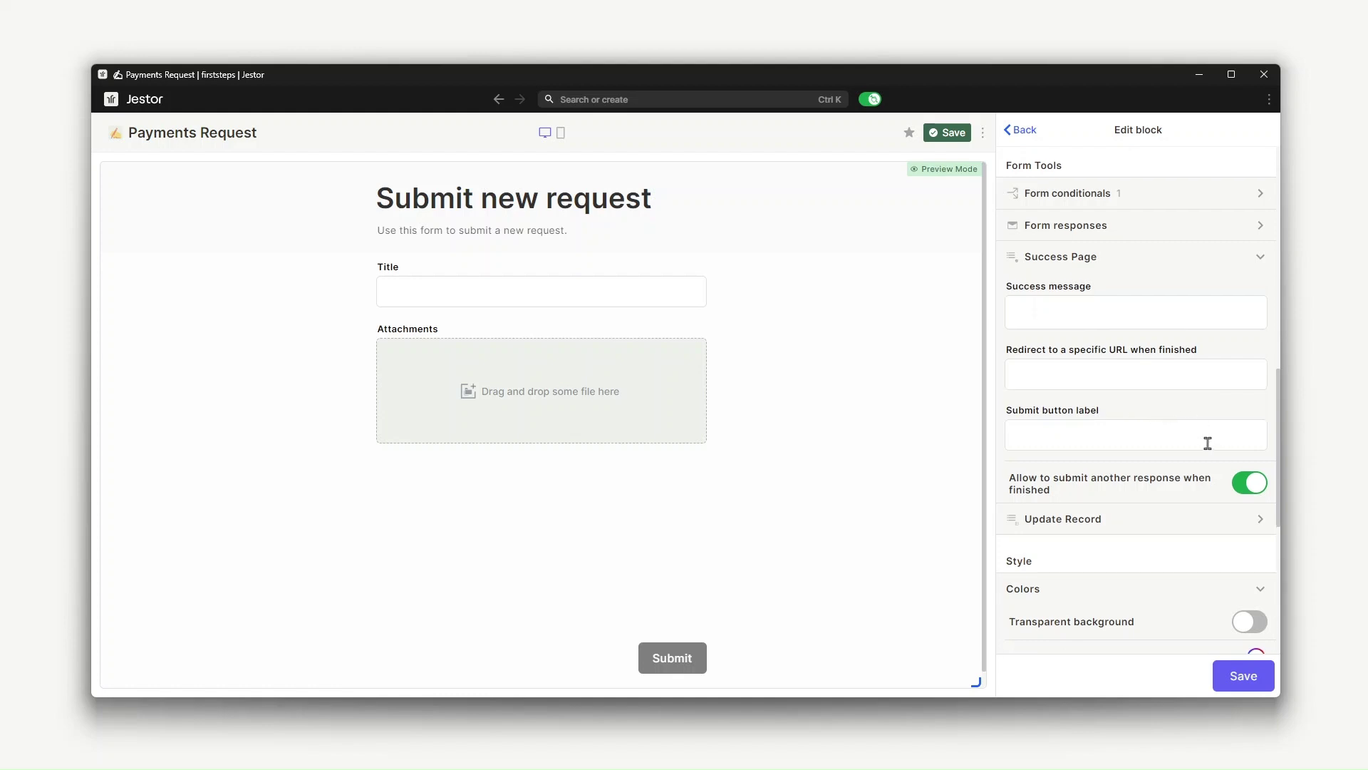
pyautogui.scroll(1, 1207, 442)
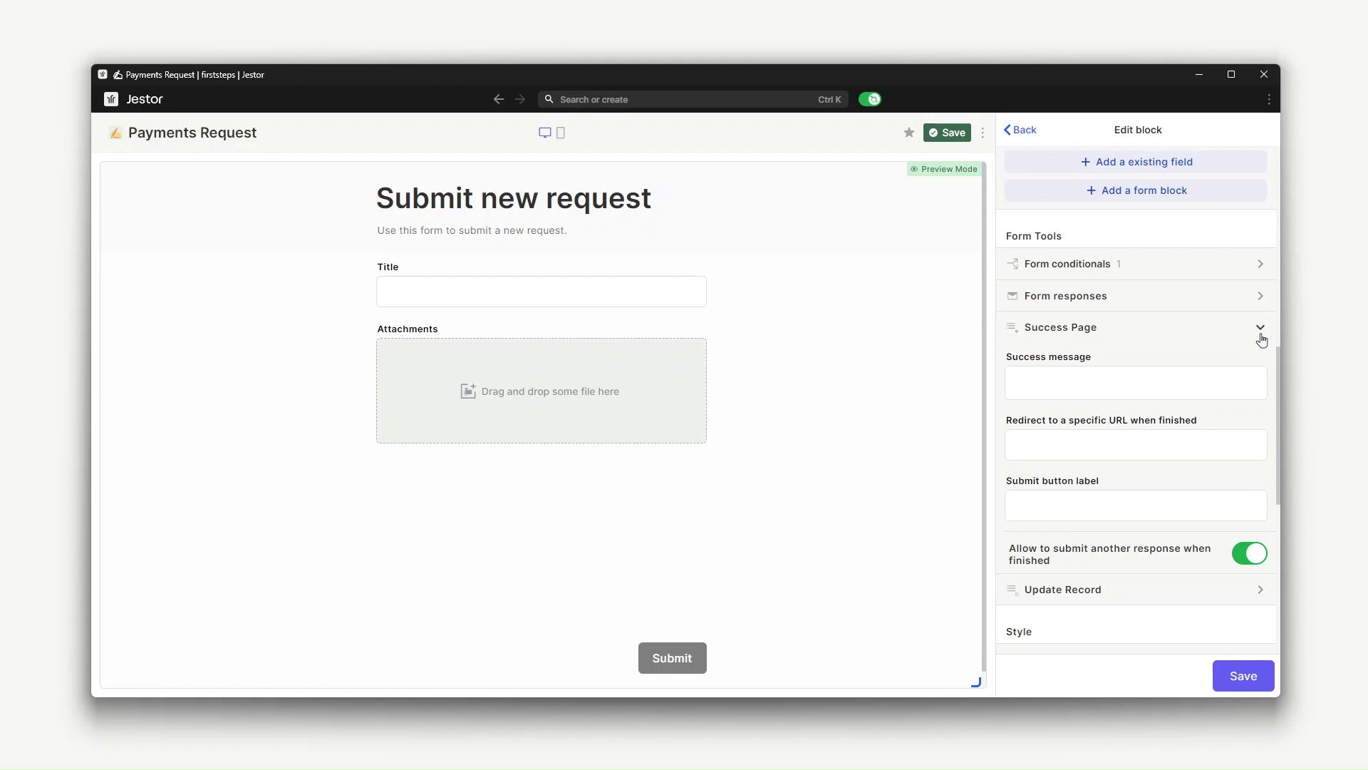
pyautogui.click(1261, 335)
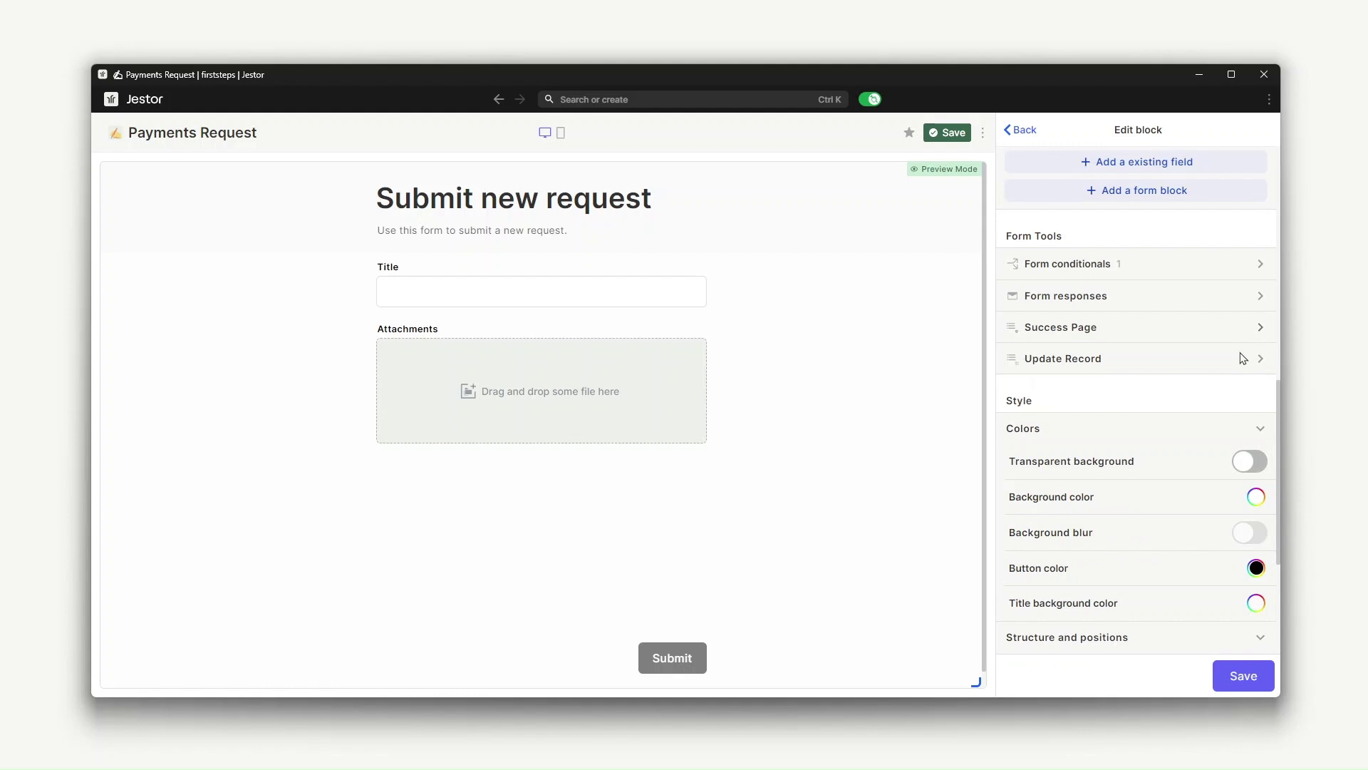
# Set the form's button color to dark green and save the color.
pyautogui.scroll(-1, 1242, 360)
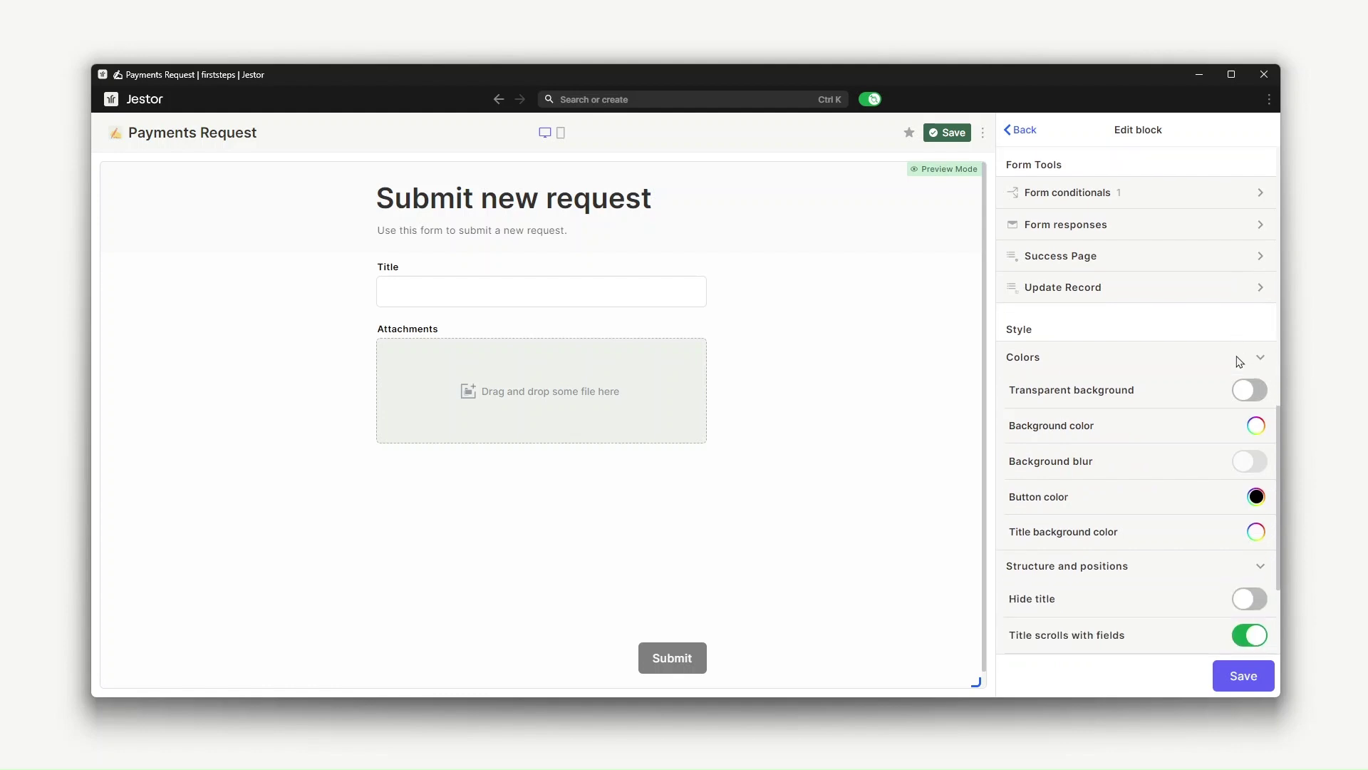
pyautogui.click(1255, 499)
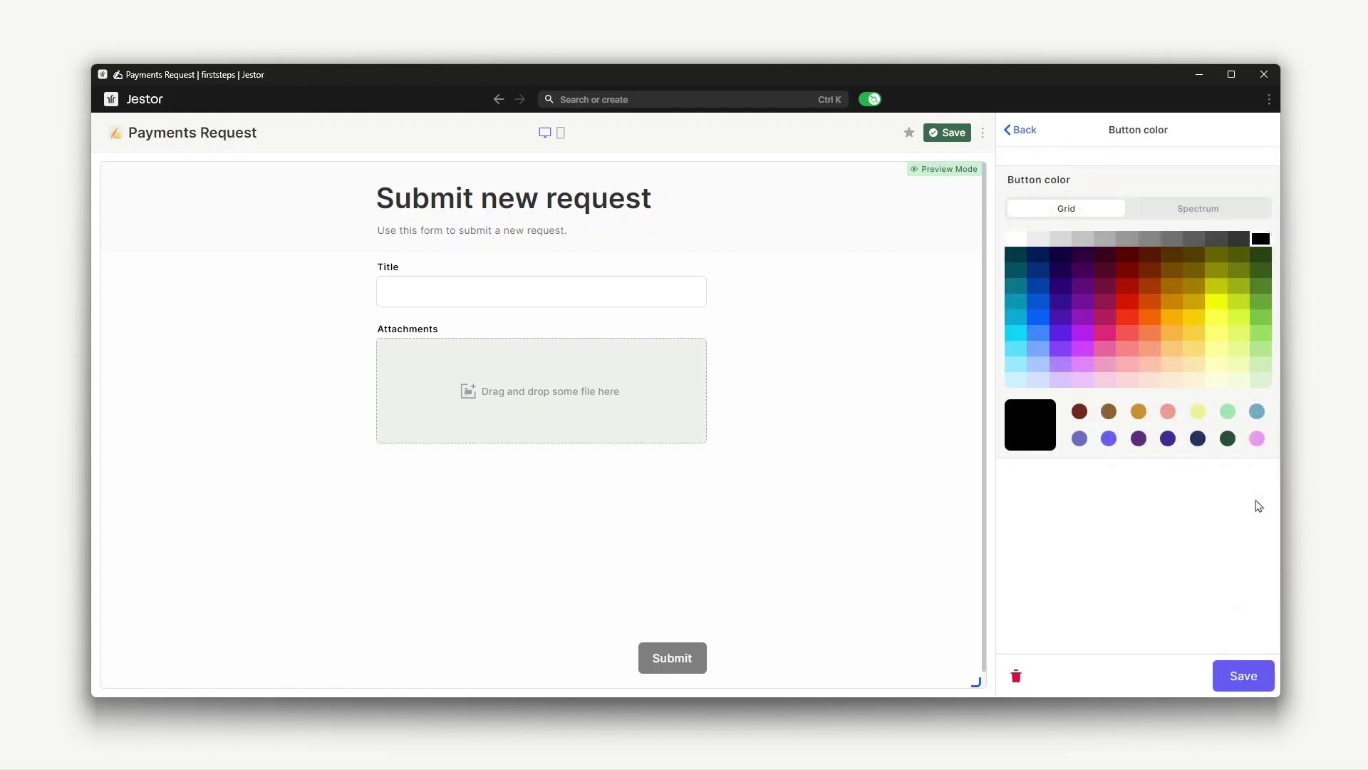
pyautogui.click(1227, 438)
pyautogui.click(1240, 677)
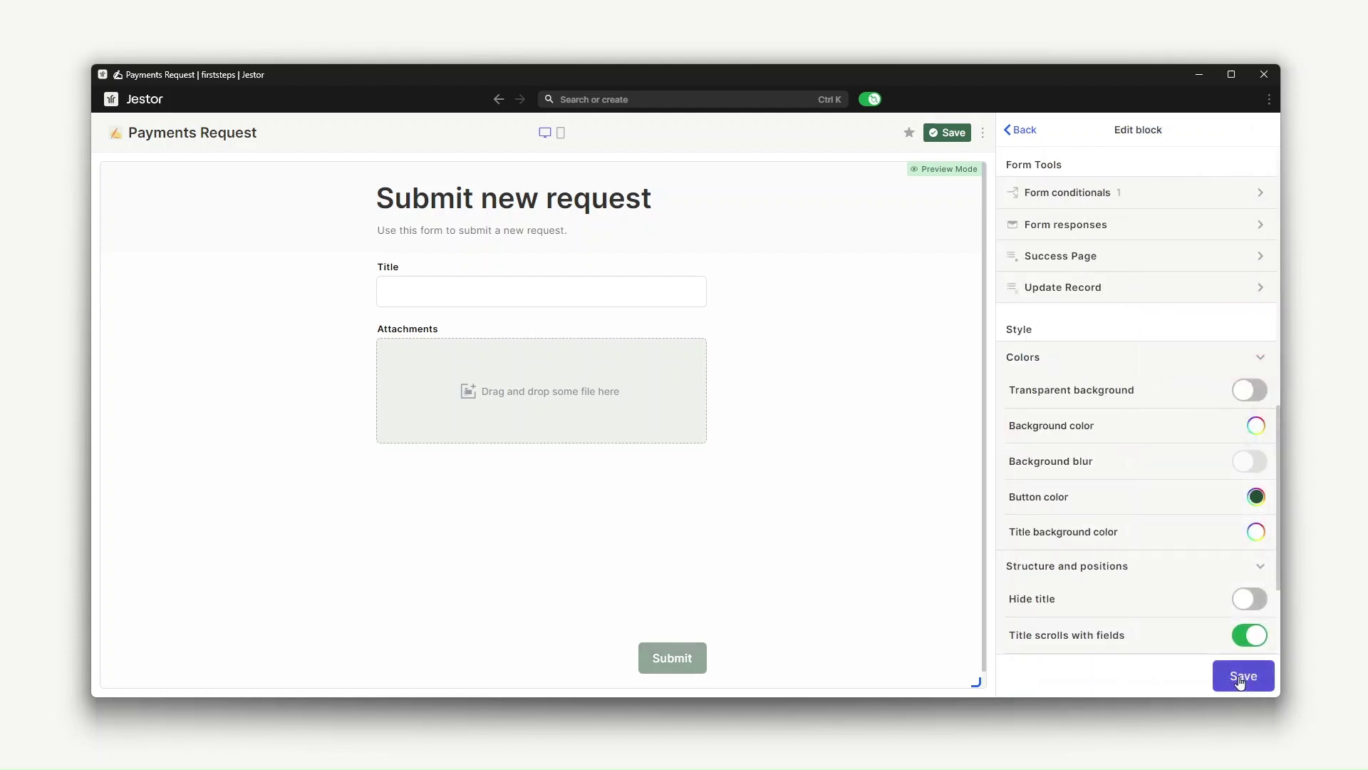
# Try the Wide and Super wide form content widths and set the width back to Regular.
pyautogui.scroll(-3, 1208, 531)
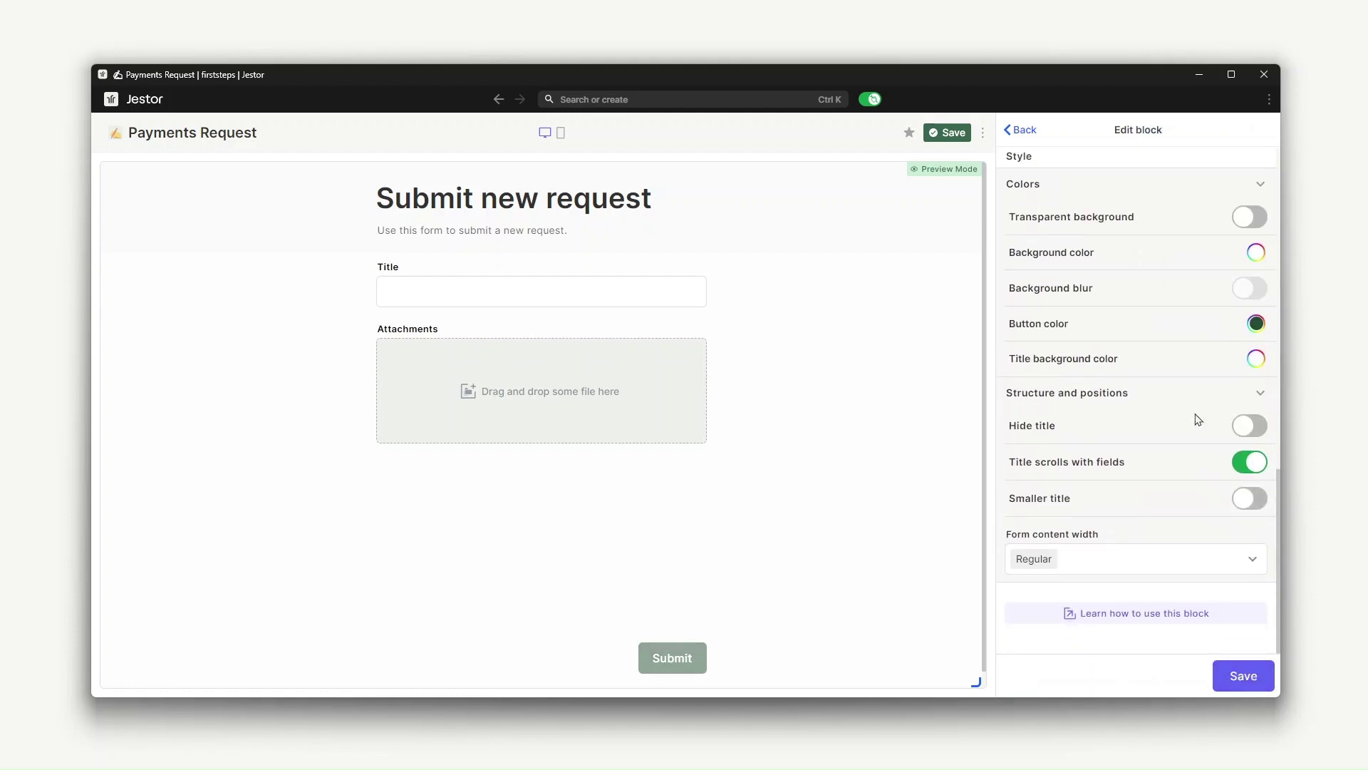
pyautogui.click(1204, 560)
pyautogui.click(1164, 623)
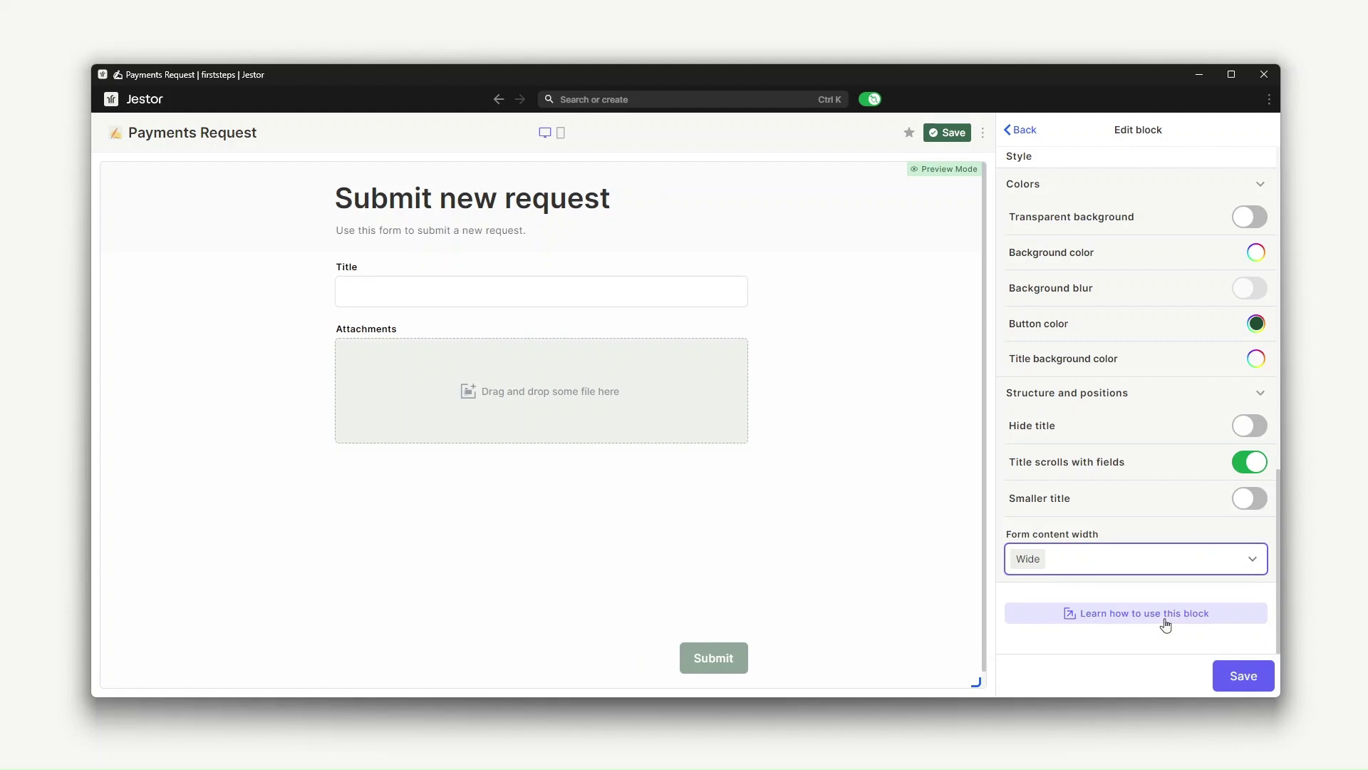
pyautogui.click(1164, 560)
pyautogui.click(1112, 649)
pyautogui.click(1142, 563)
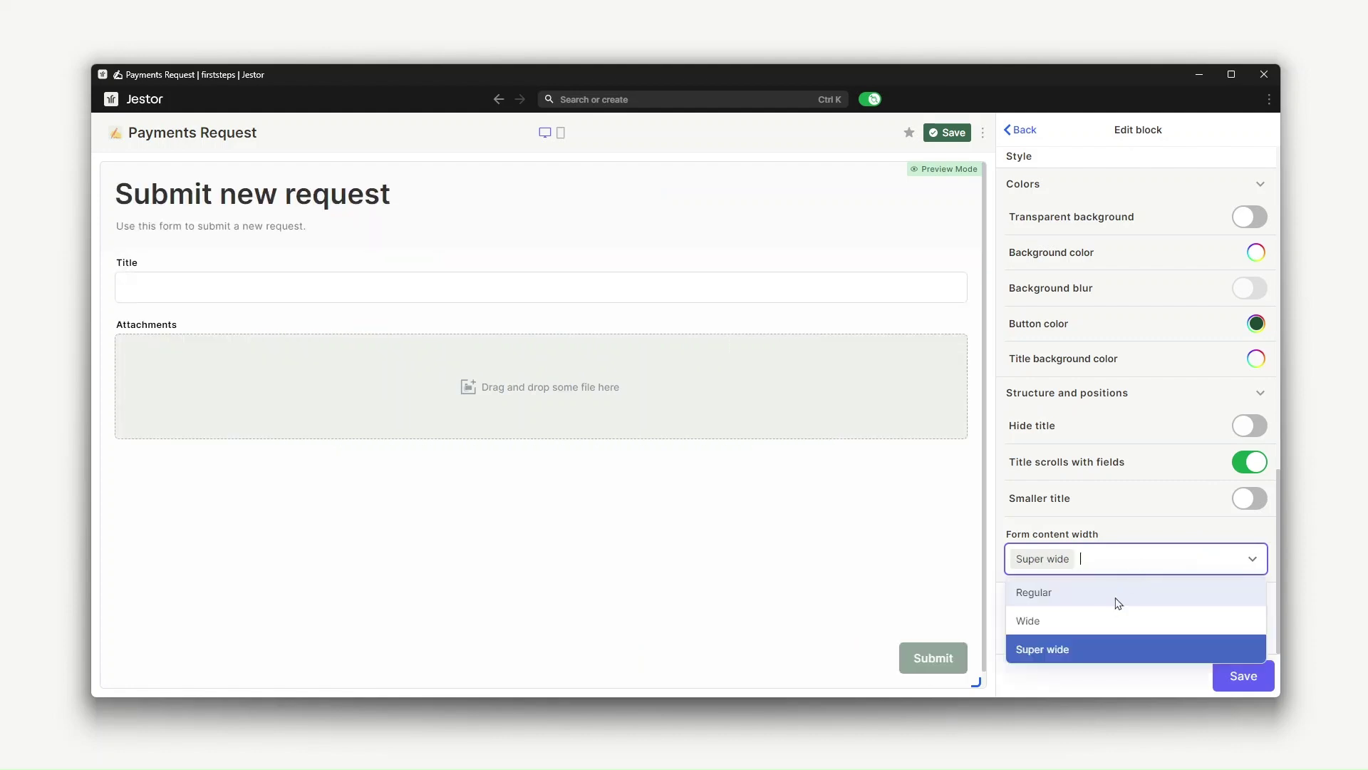
pyautogui.click(1116, 598)
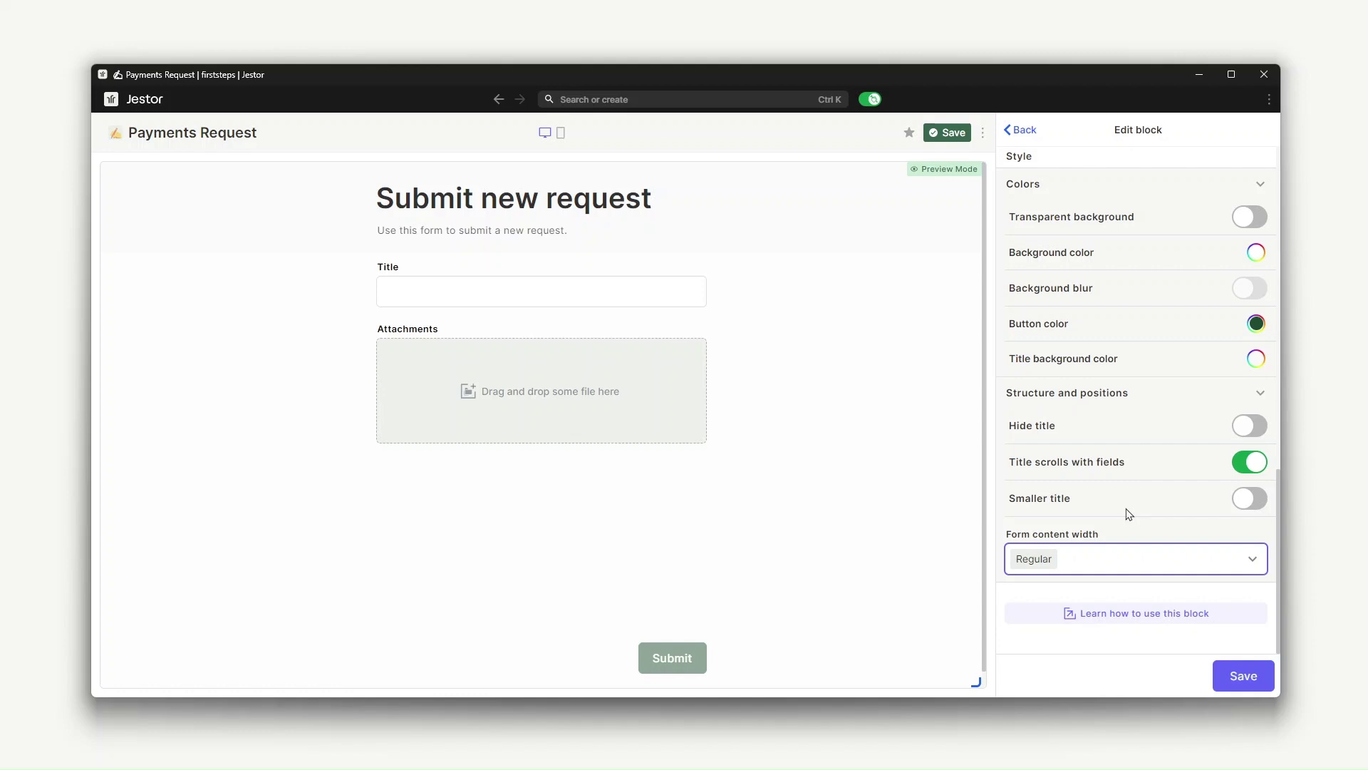
# Save the form block, enable public sharing for the app and save the app.
pyautogui.click(1242, 674)
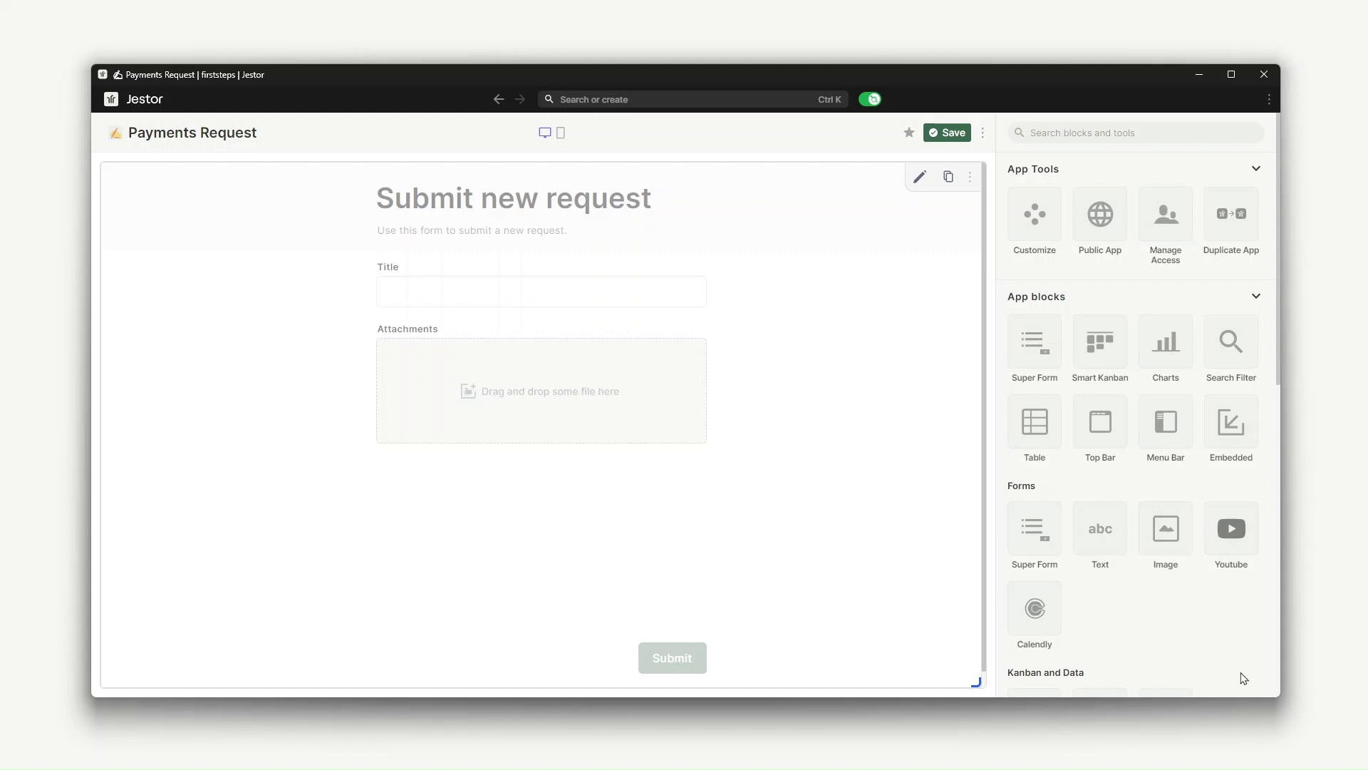
pyautogui.click(1100, 216)
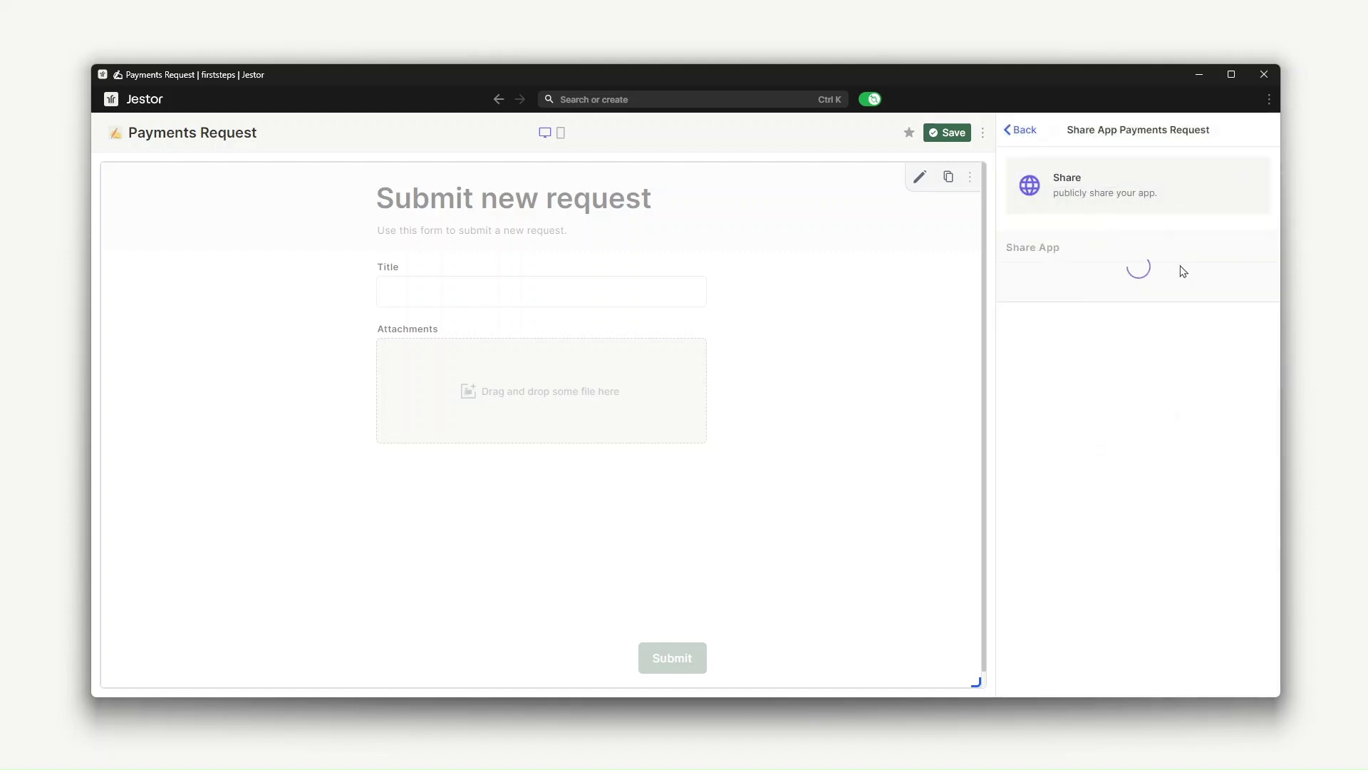
pyautogui.click(1251, 282)
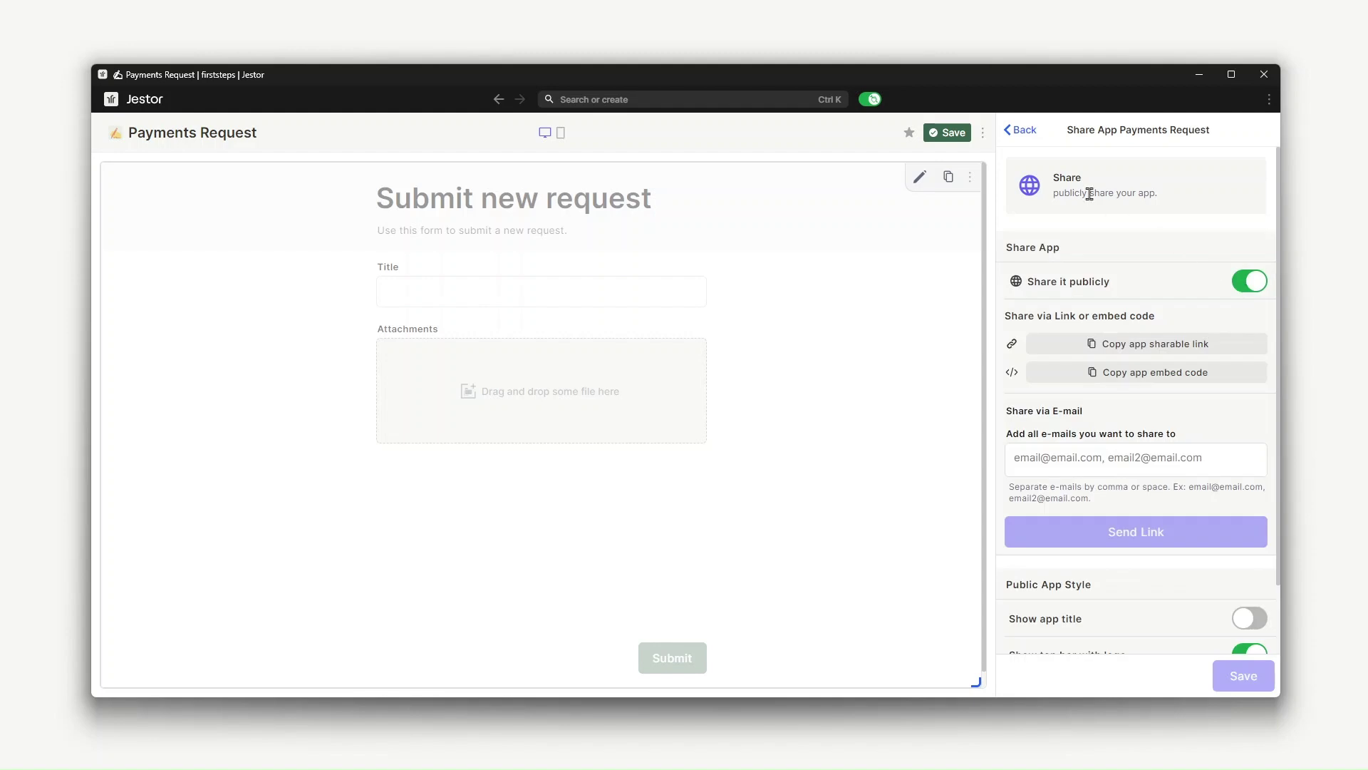
pyautogui.click(1026, 132)
pyautogui.click(955, 134)
# Fill in a test request titled Flight ticket with a due date and an amount of 2500, and submit it.
pyautogui.click(721, 294)
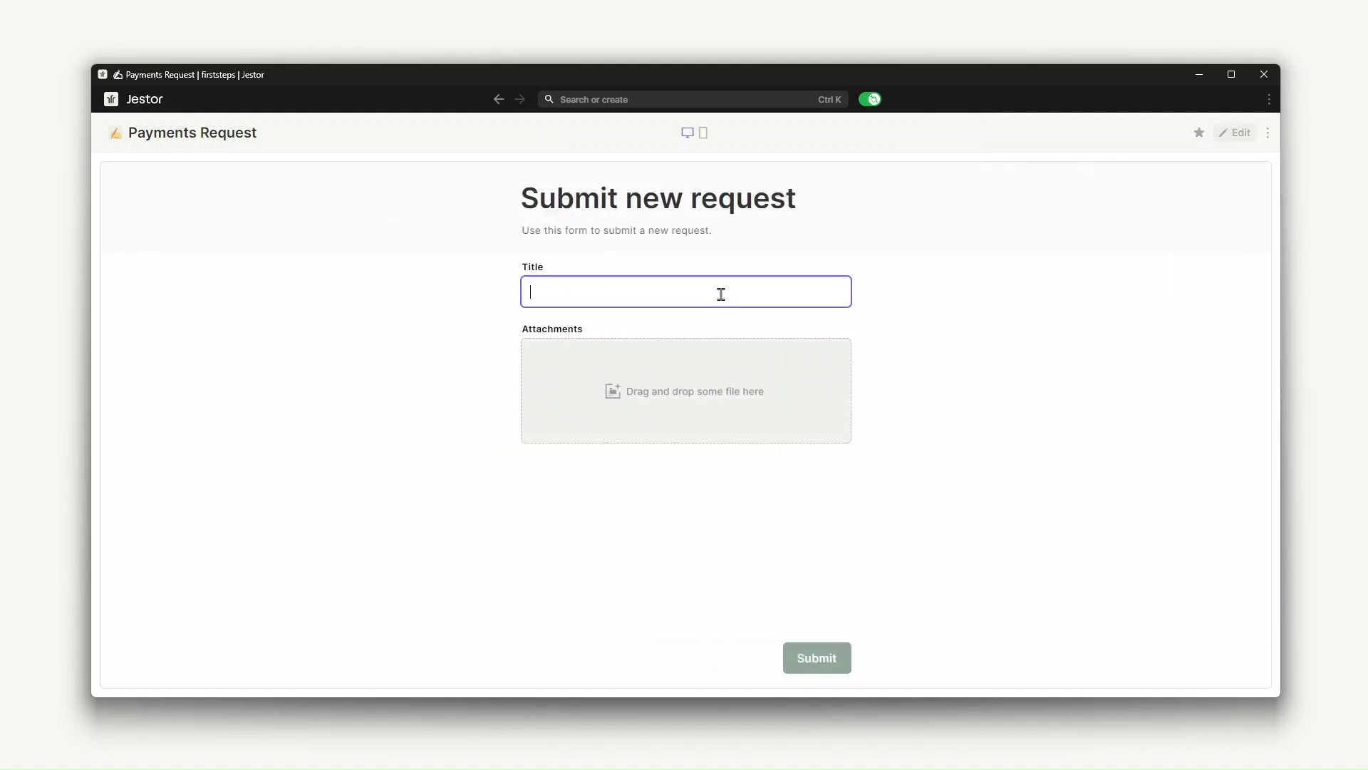
pyautogui.write('Flight ticket')
pyautogui.click(628, 353)
pyautogui.click(682, 529)
pyautogui.click(728, 361)
pyautogui.write('2500')
pyautogui.click(832, 660)
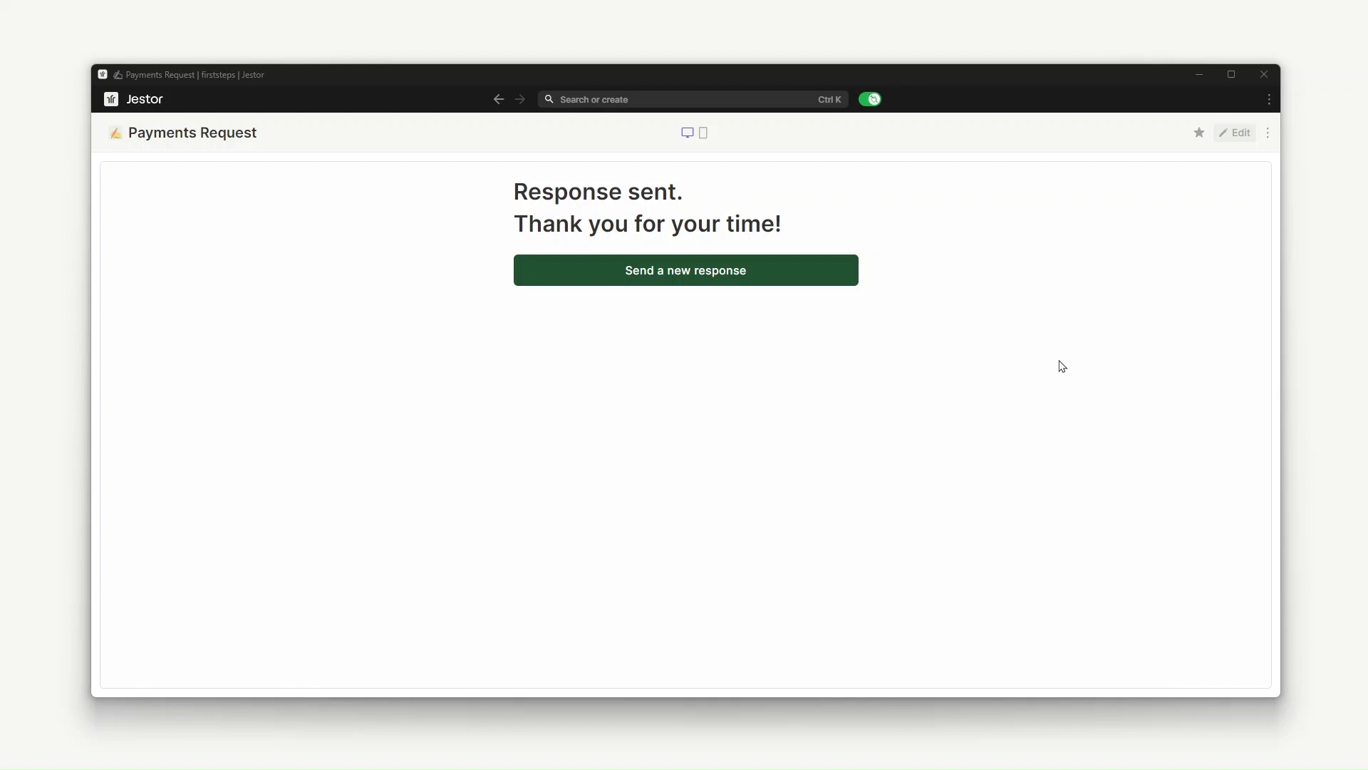
# Reopen the form block's settings and search for "payme" to open the Form responses - Payments Request table.
pyautogui.click(1223, 132)
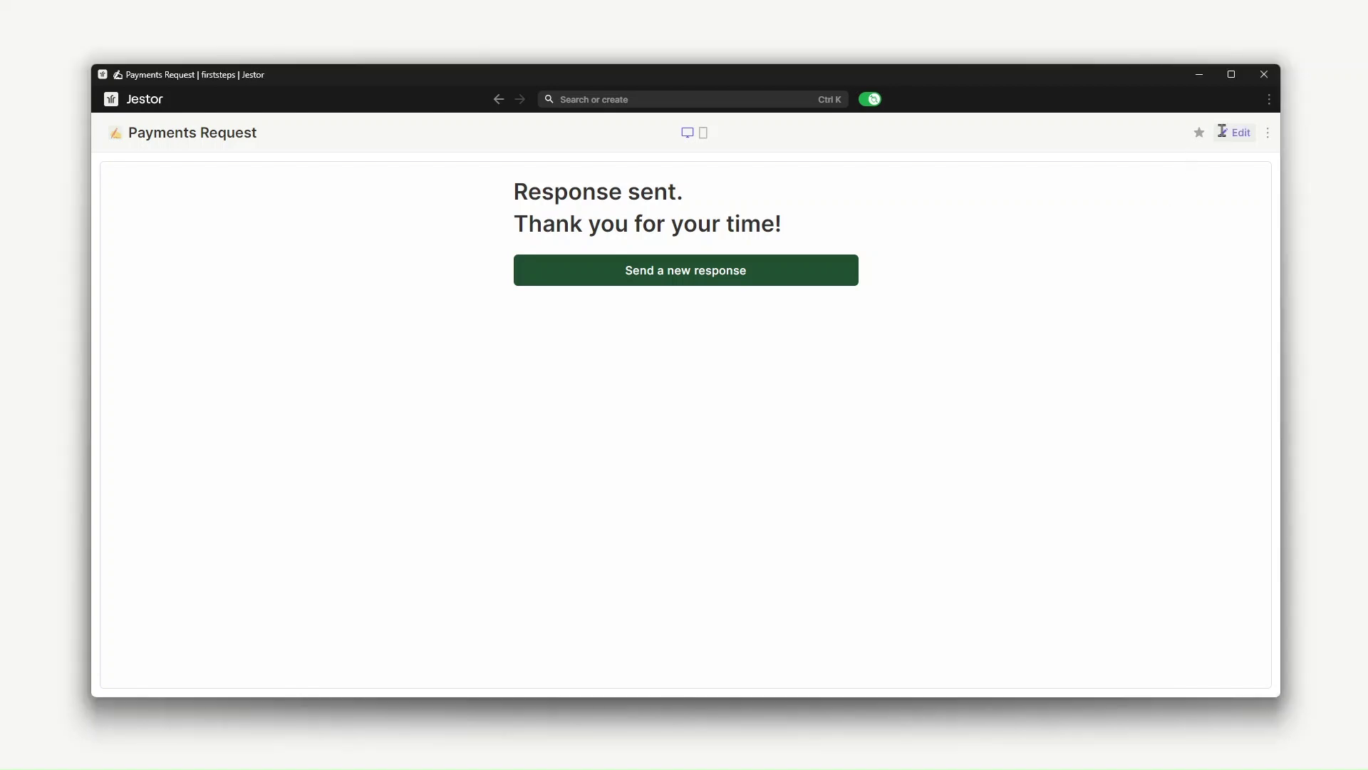
pyautogui.click(916, 178)
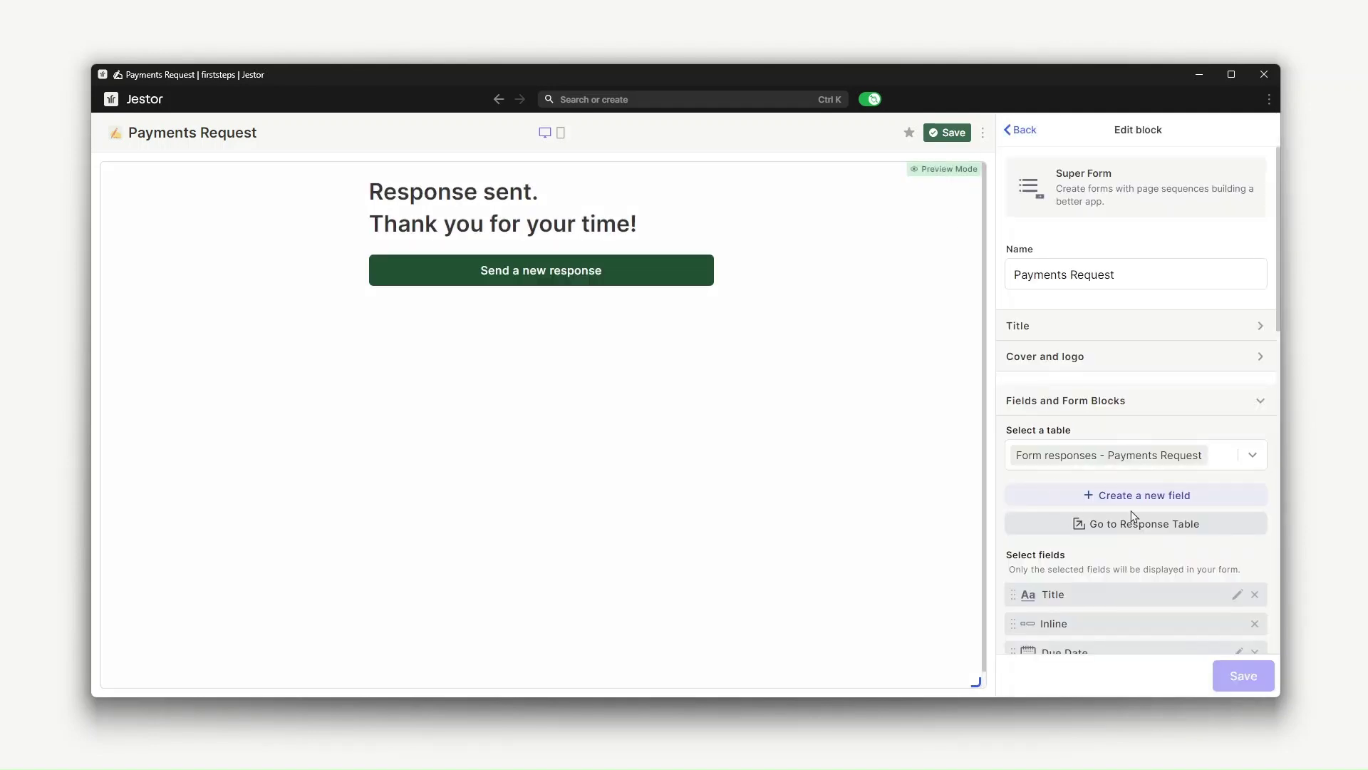
pyautogui.click(659, 100)
pyautogui.write('payme')
pyautogui.click(667, 184)
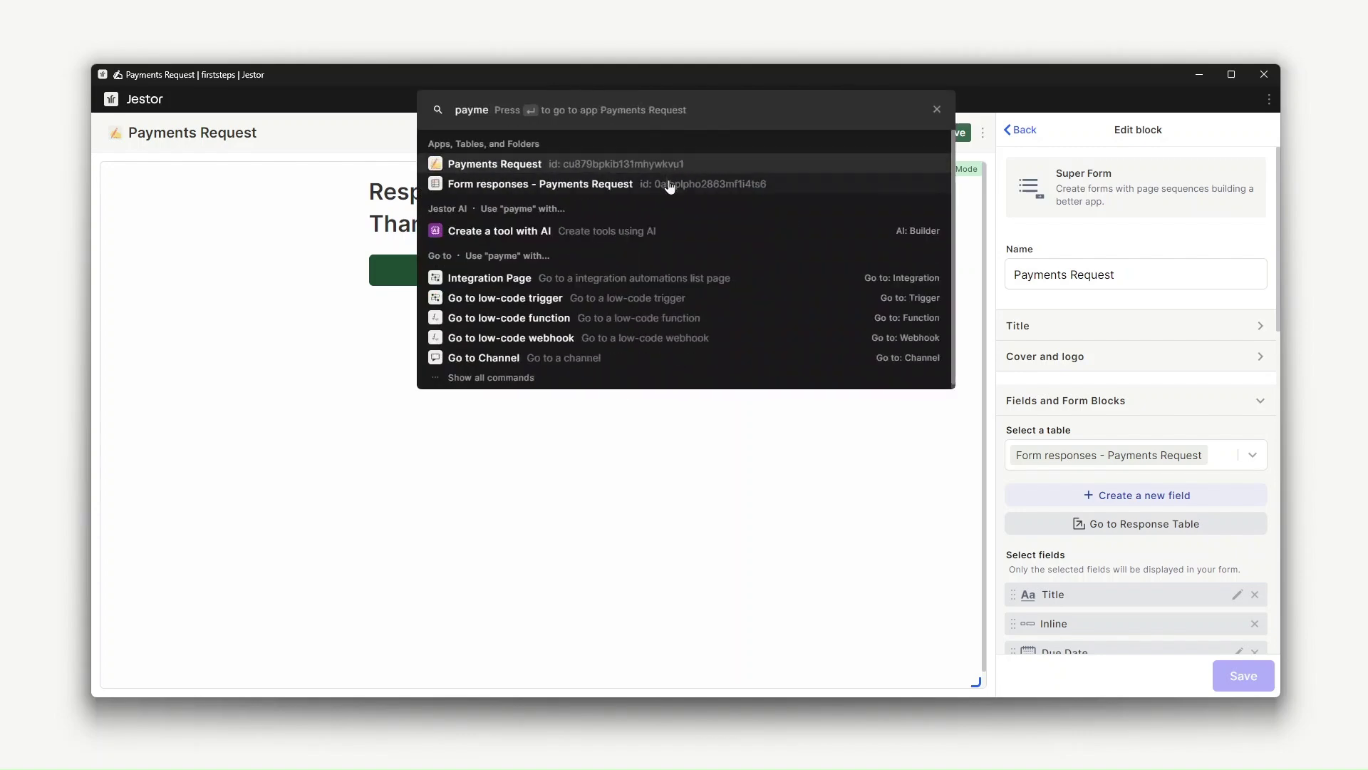